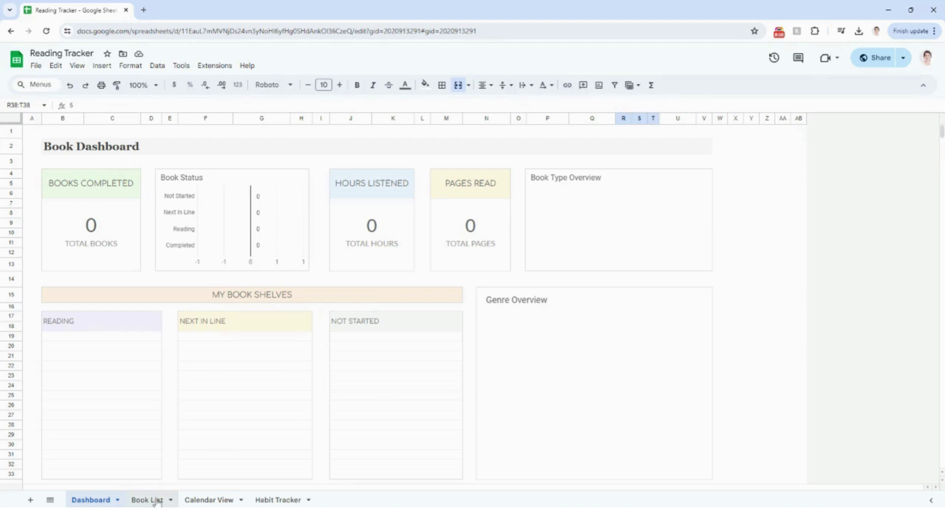
# - Scroll down to the My Reading Goals table and check the 2020 and 2030 year and goal cells
pyautogui.scroll(-3, 504, 362)
pyautogui.scroll(-3, 504, 363)
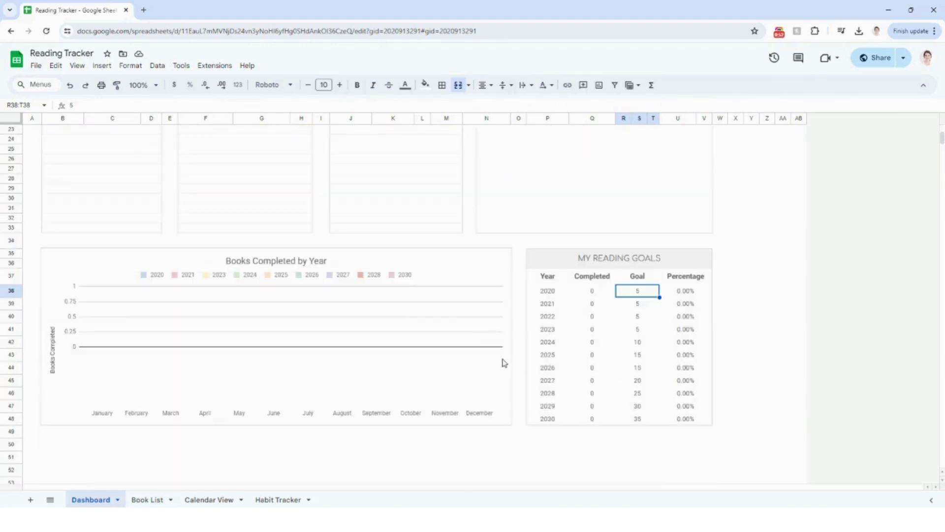
pyautogui.scroll(-1, 501, 376)
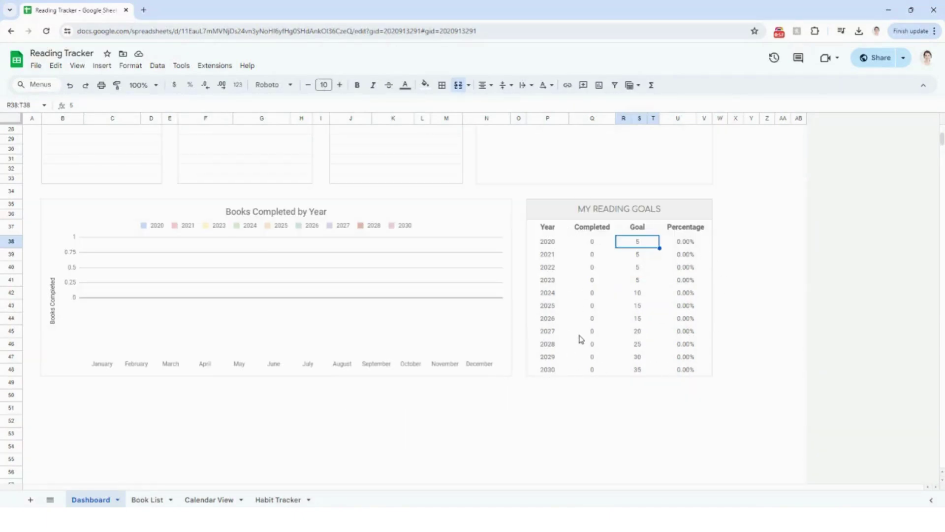
pyautogui.click(559, 243)
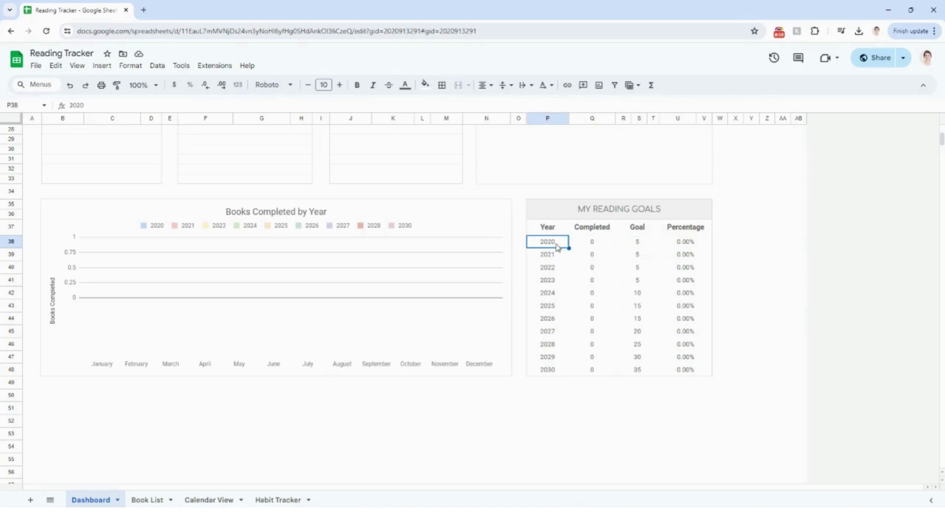
pyautogui.click(559, 372)
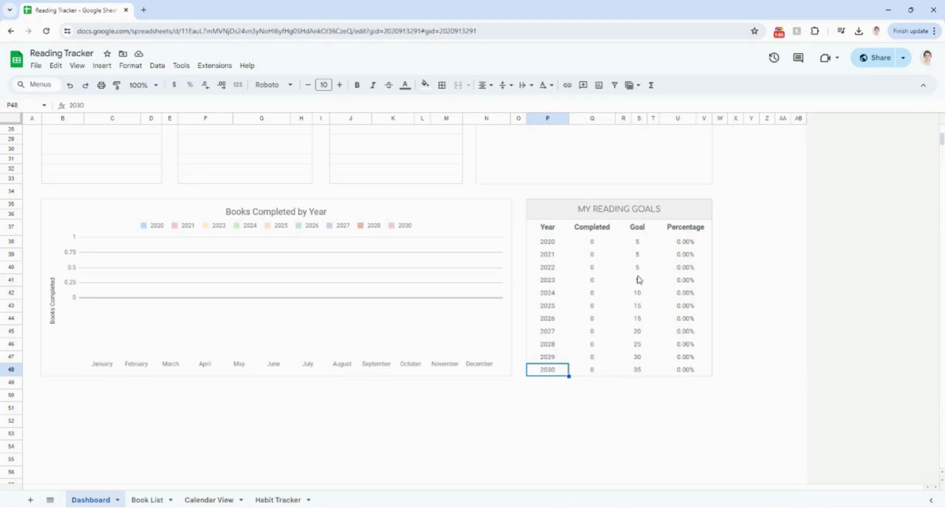
pyautogui.click(647, 247)
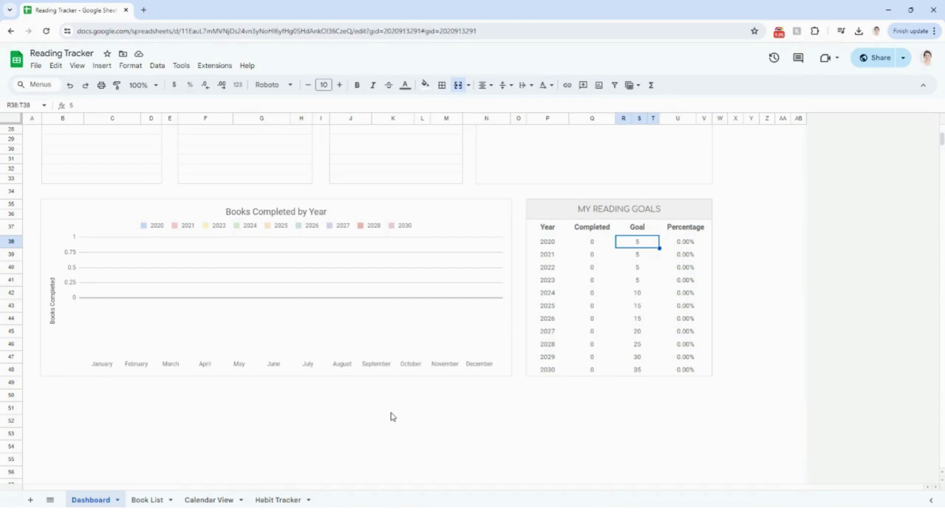
# - On the Book List sheet, enter Book 1 through Book 5 as book titles
pyautogui.click(144, 500)
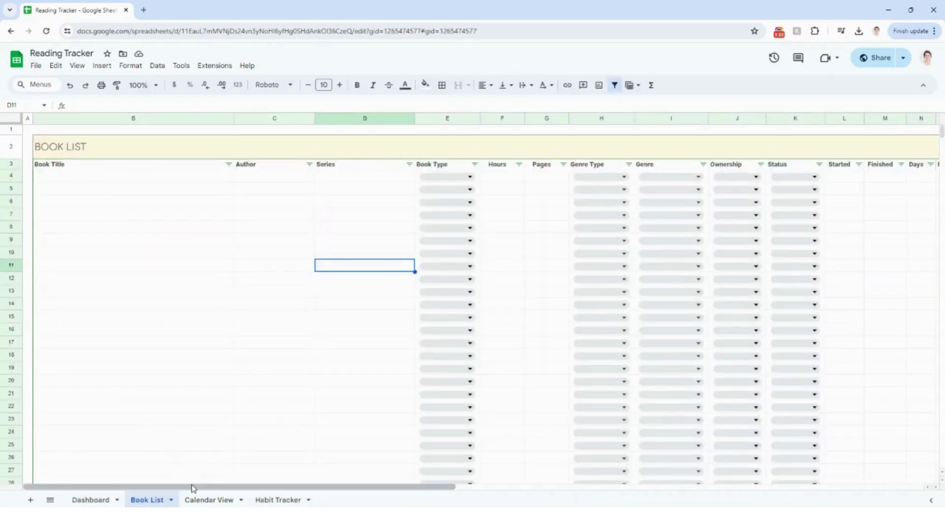
pyautogui.moveTo(193, 487); pyautogui.dragTo(423, 497)
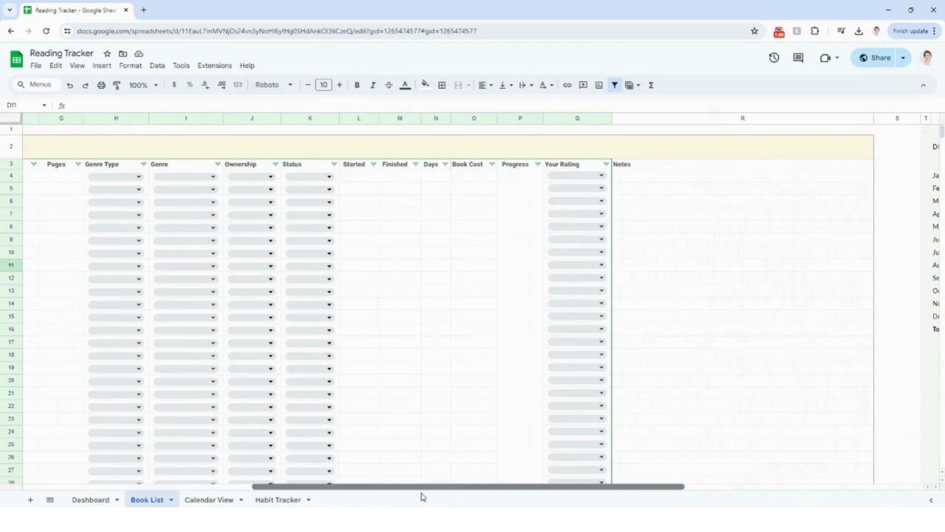
pyautogui.moveTo(423, 496); pyautogui.dragTo(194, 497)
pyautogui.click(71, 177)
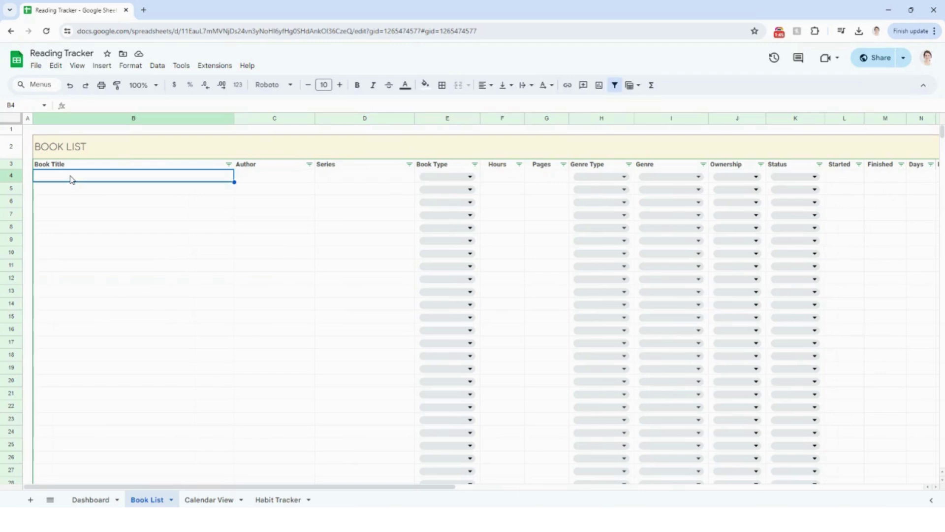
pyautogui.write('Book 1')
pyautogui.press('Return')
pyautogui.write('Book')
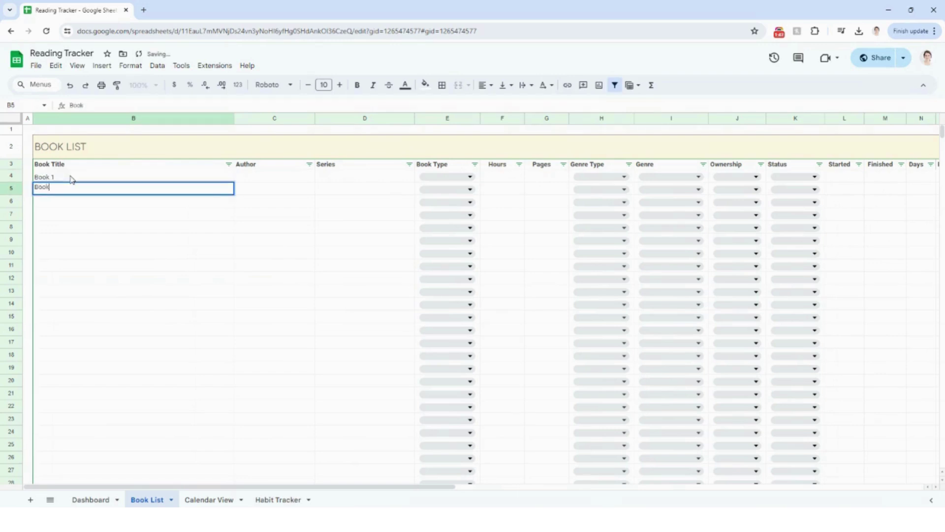
pyautogui.write(' 2')
pyautogui.press('Return')
pyautogui.write('Book 3')
pyautogui.press('Return')
pyautogui.write('Bo')
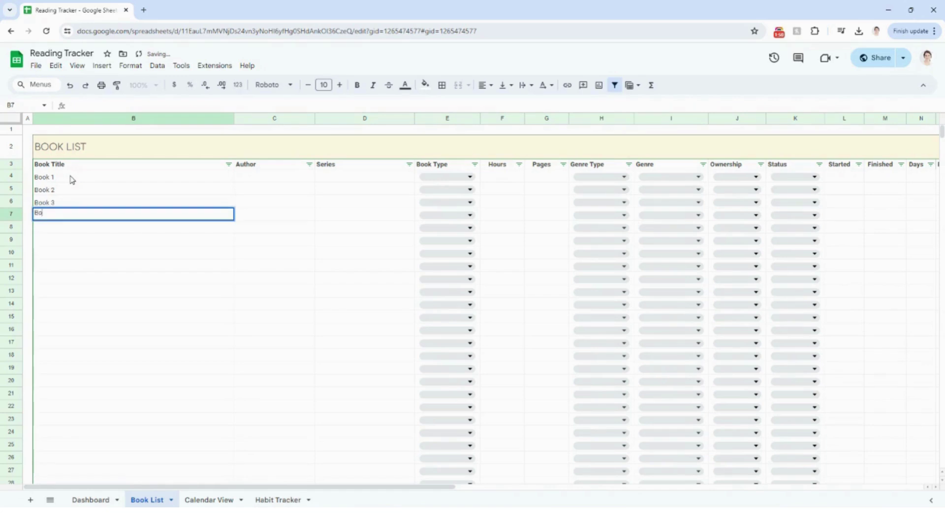
pyautogui.write('ok 4')
pyautogui.press('Return')
pyautogui.write('Book')
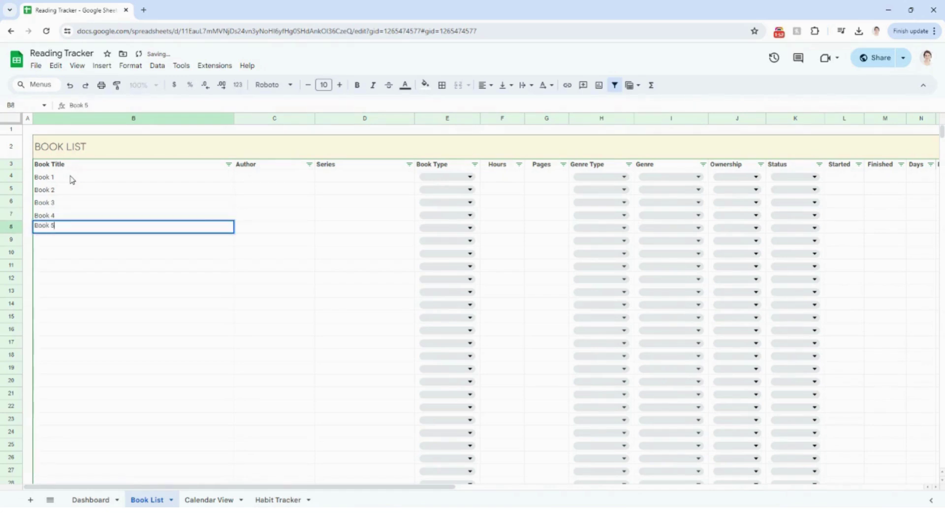
pyautogui.write(' 5')
# - Enter Author 1, Smart Fill Authors 2–5, and give Books 1 and 4 Series 1
pyautogui.click(248, 178)
pyautogui.write('Author 1')
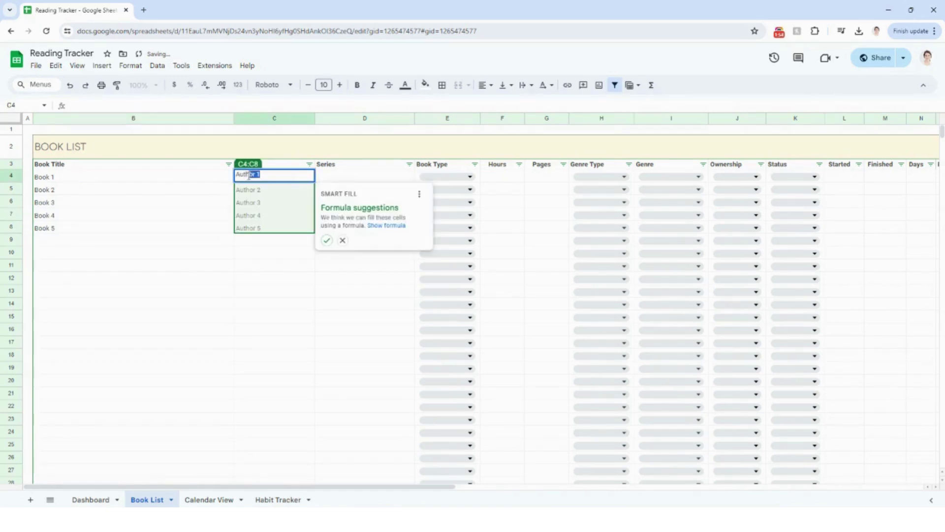
pyautogui.click(326, 240)
pyautogui.click(333, 177)
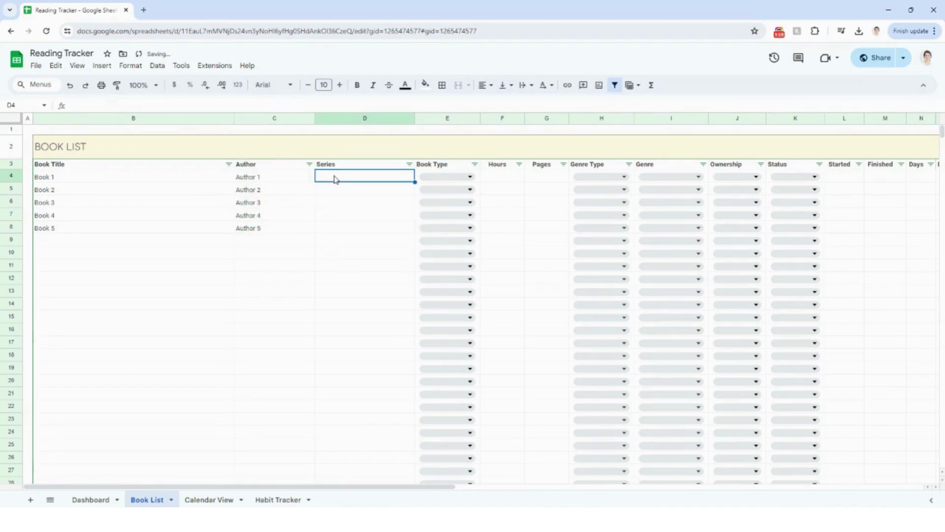
pyautogui.write('Series 1')
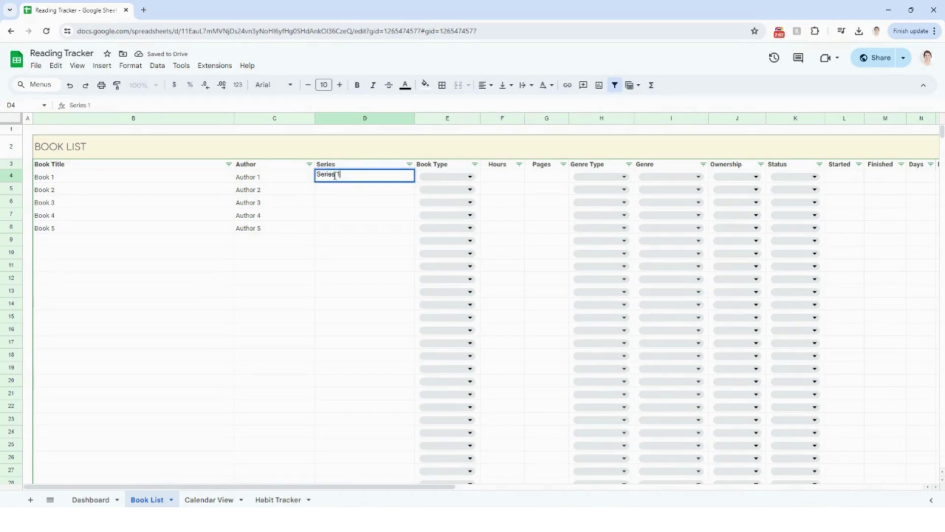
pyautogui.press('Return')
pyautogui.moveTo(336, 180); pyautogui.dragTo(337, 228)
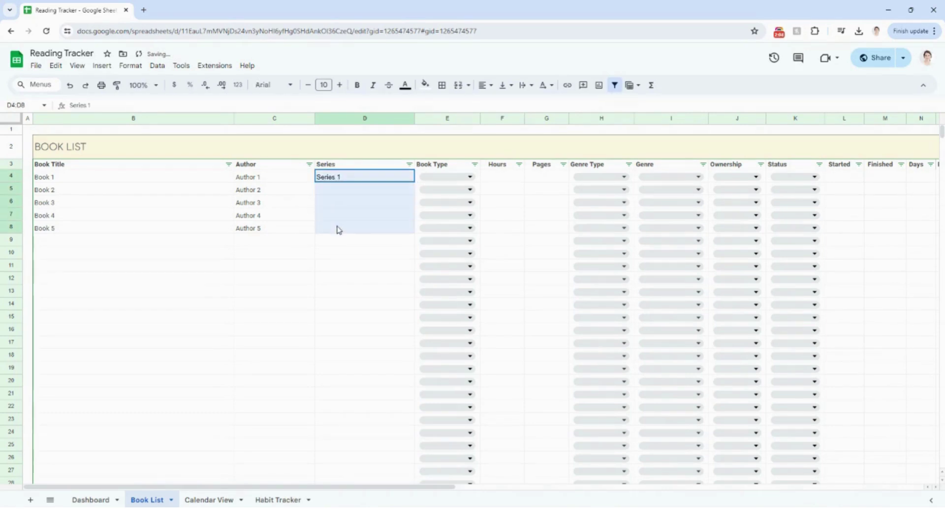
pyautogui.click(342, 214)
pyautogui.write('Series 1')
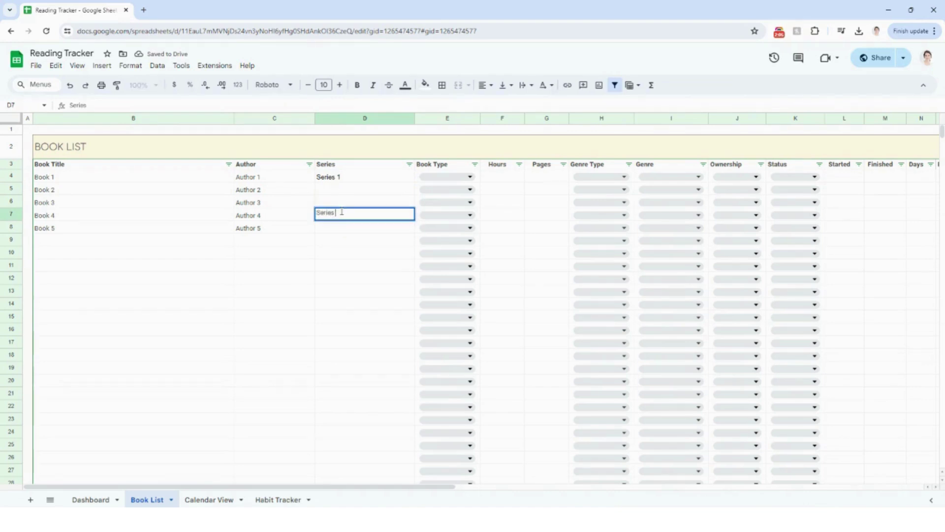
pyautogui.press('Return')
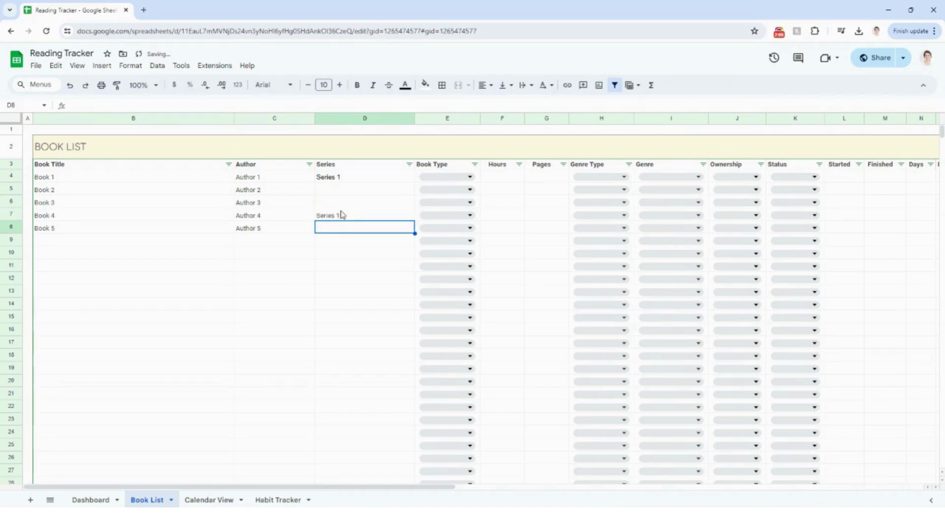
pyautogui.click(435, 178)
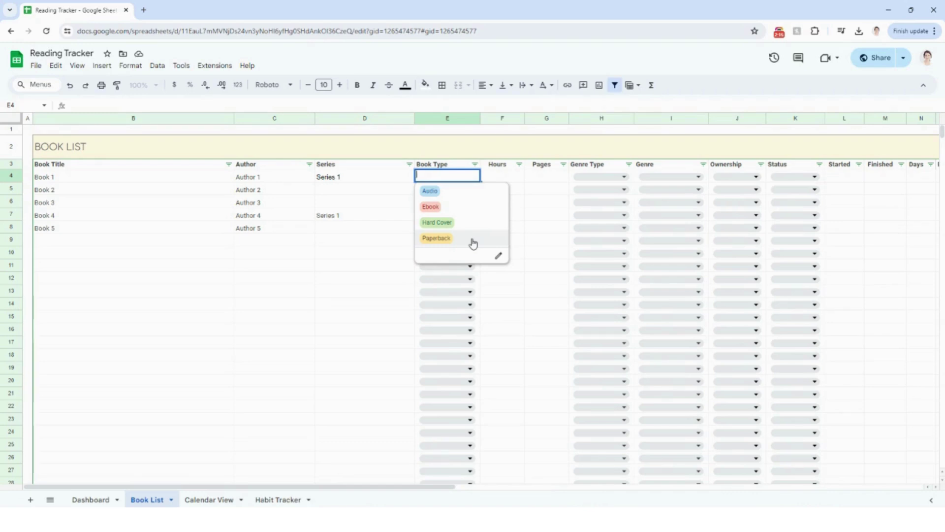
# - Set book types to Audio, Ebook, Hard Cover, Paperback and Audio for Books 1–5
pyautogui.click(458, 193)
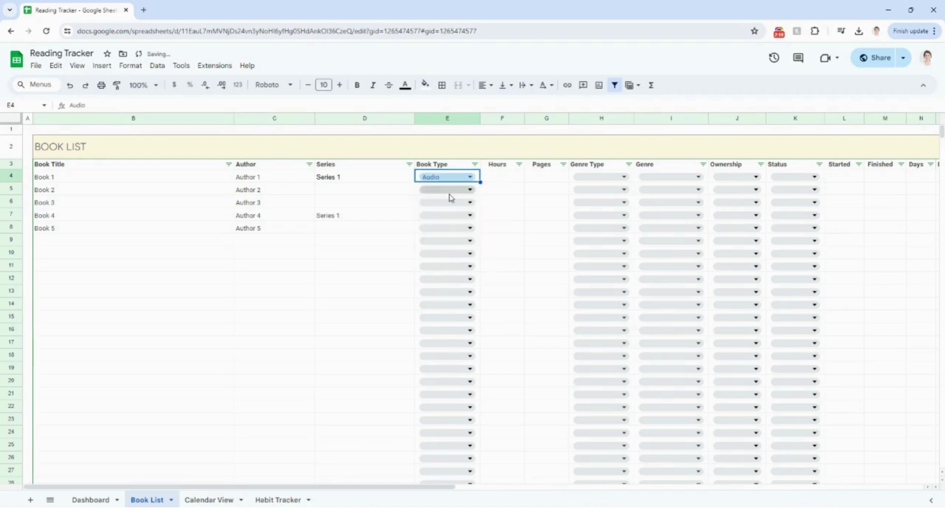
pyautogui.click(448, 191)
pyautogui.click(434, 219)
pyautogui.click(449, 207)
pyautogui.click(437, 248)
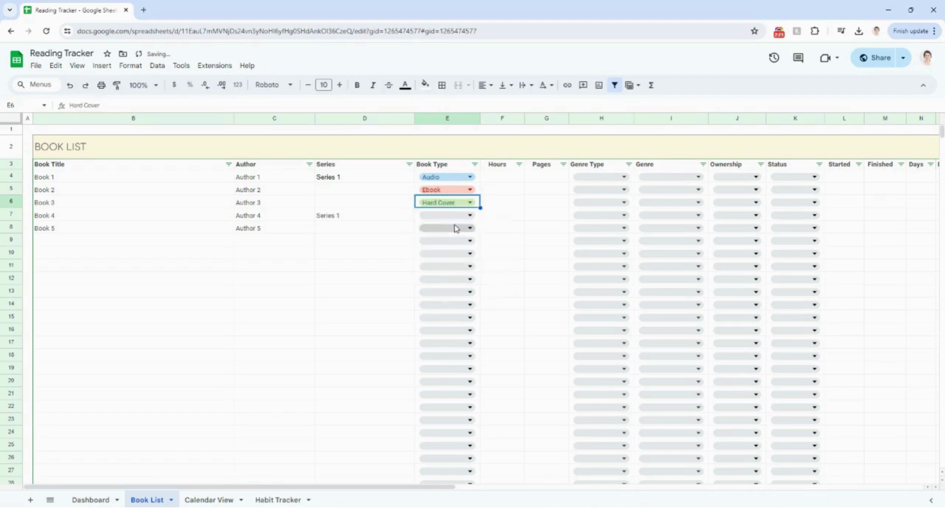
pyautogui.click(448, 215)
pyautogui.click(452, 277)
pyautogui.click(470, 228)
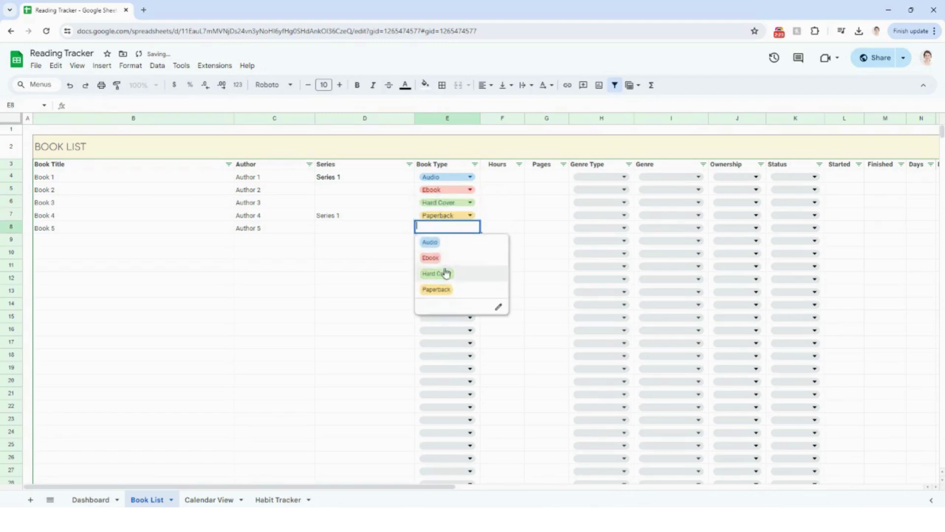
pyautogui.click(458, 242)
# - Enter hours 2, 3, 4 and 5 in the Hours column
pyautogui.click(506, 182)
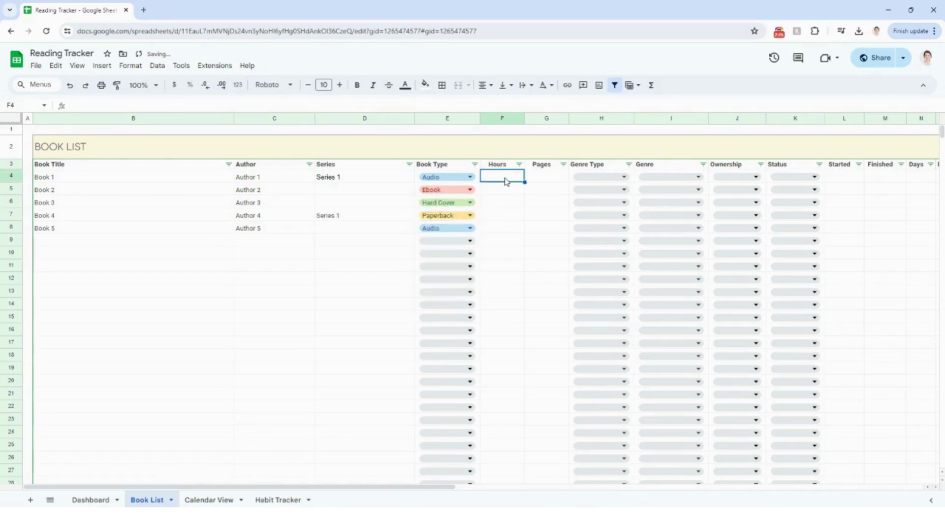
pyautogui.write('2')
pyautogui.press('Return')
pyautogui.write('2')
pyautogui.press('Return')
pyautogui.write('3')
pyautogui.press('Return')
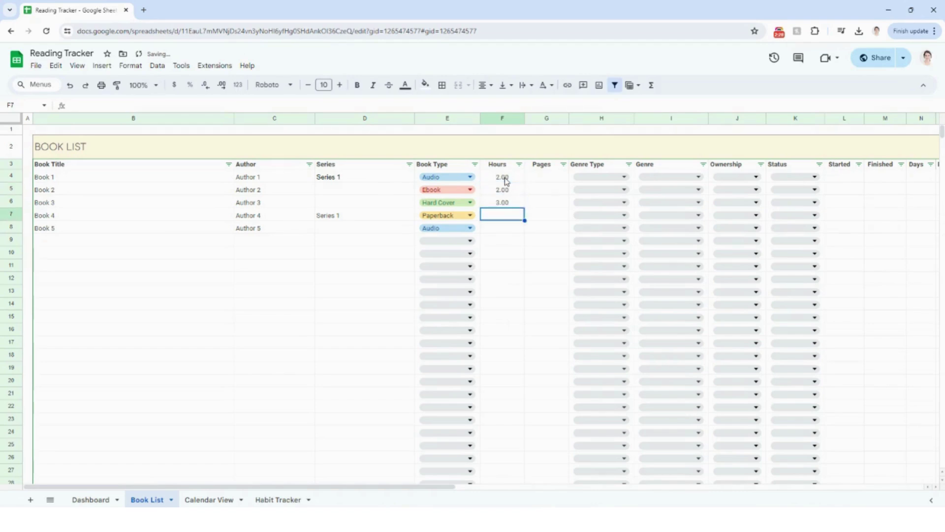
pyautogui.write('4')
pyautogui.press('Return')
pyautogui.write('5')
# - Enter page counts 100, 200, 300, 400 and 500 for the five books
pyautogui.click(542, 179)
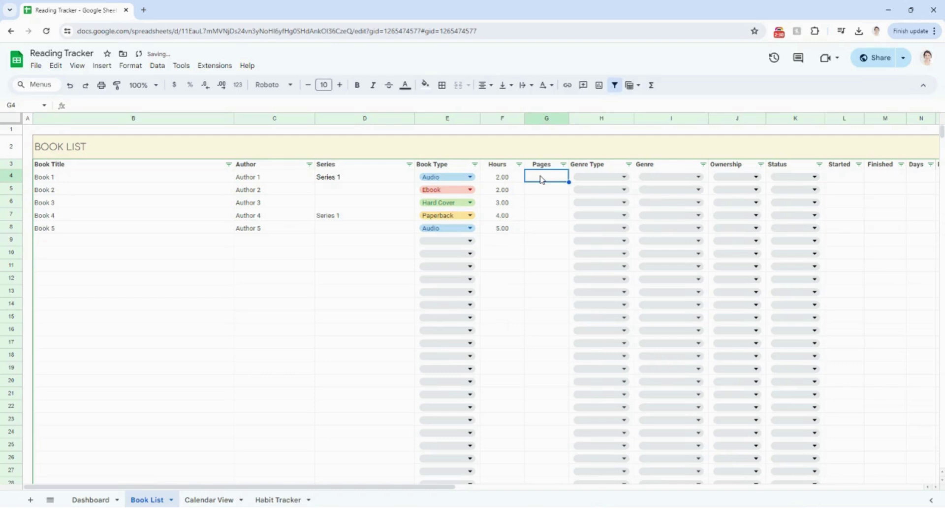
pyautogui.write('100')
pyautogui.press('Return')
pyautogui.write('200')
pyautogui.press('Return')
pyautogui.write('300')
pyautogui.press('Return')
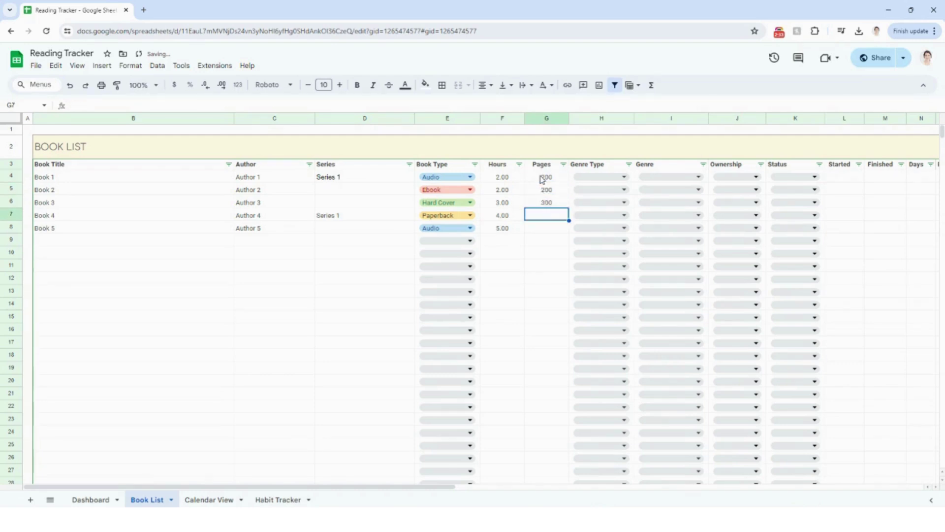
pyautogui.write('400')
pyautogui.press('Return')
pyautogui.write('500')
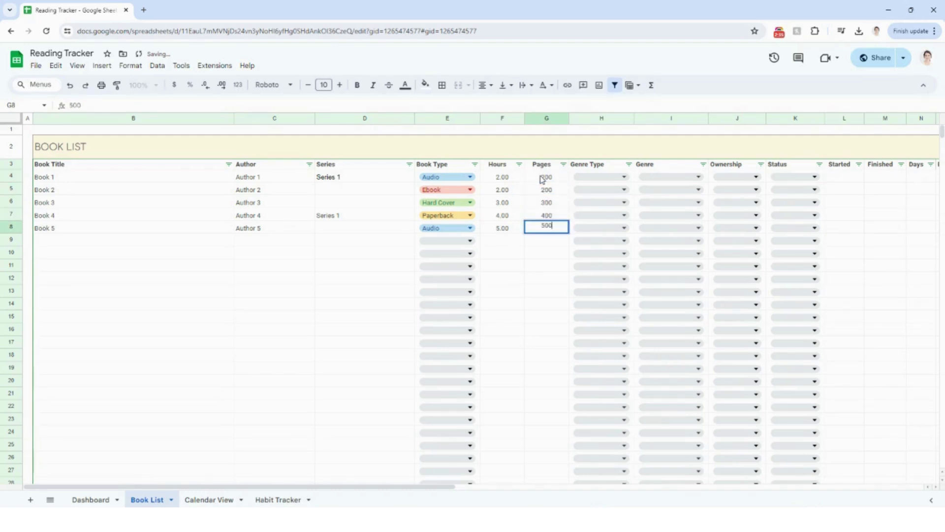
# - Set genre types to Fiction, Fiction, Non Fiction, Fiction and Non Fiction
pyautogui.click(594, 181)
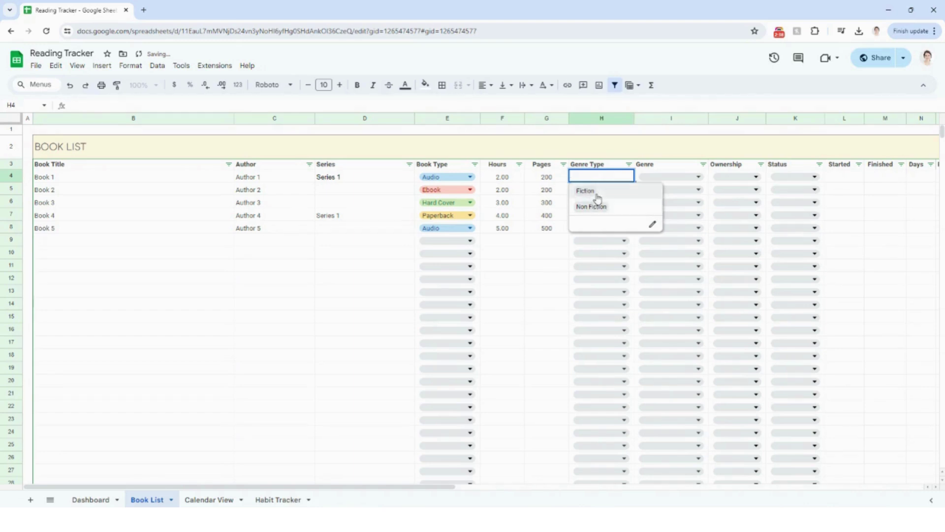
pyautogui.click(594, 191)
pyautogui.click(597, 193)
pyautogui.click(596, 204)
pyautogui.click(598, 202)
pyautogui.click(599, 232)
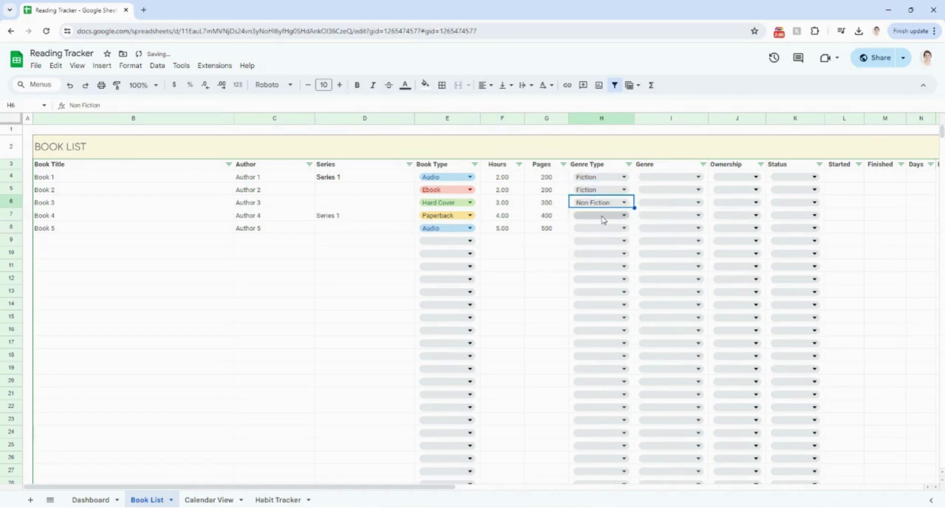
pyautogui.click(601, 215)
pyautogui.click(599, 229)
pyautogui.click(599, 228)
pyautogui.click(619, 256)
pyautogui.click(681, 181)
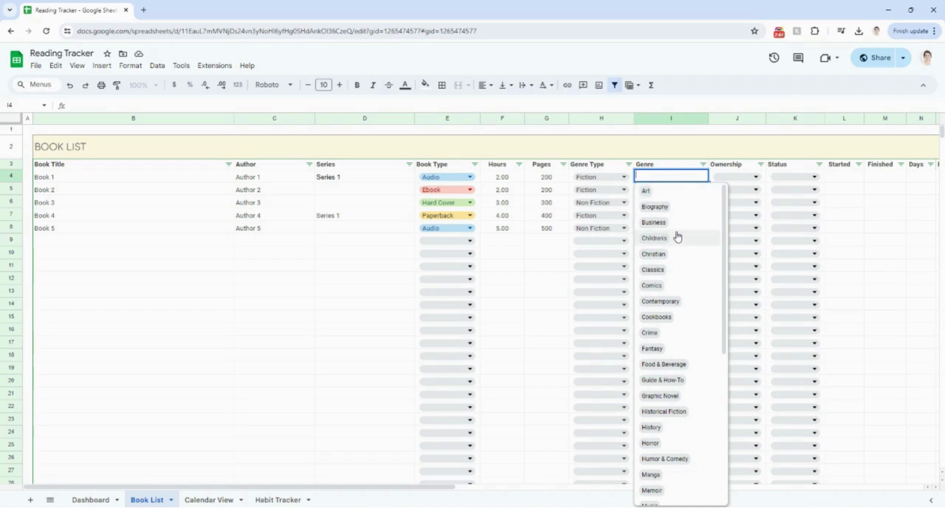
# - Set genres Art, Biography, Business, Christian and Business for Books 1–5, then browse Book 1's genre list
pyautogui.scroll(-5, 690, 255)
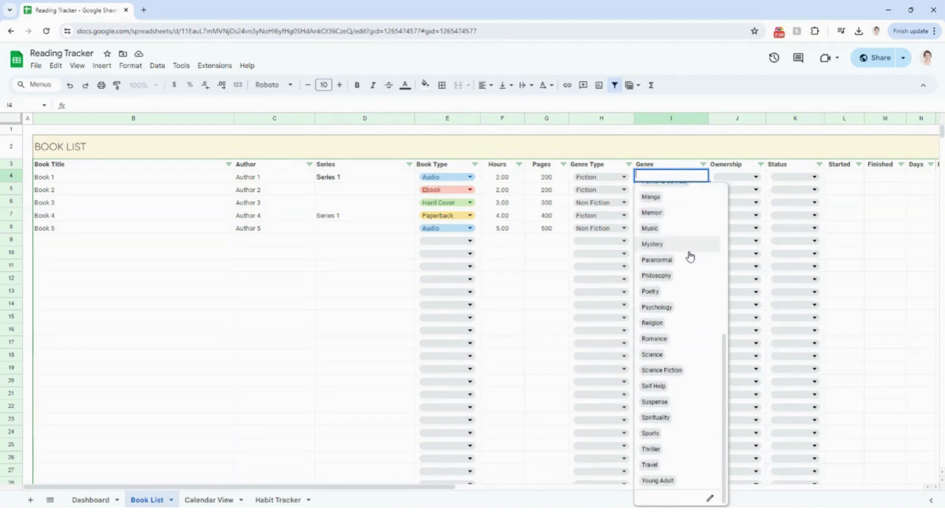
pyautogui.scroll(5, 690, 255)
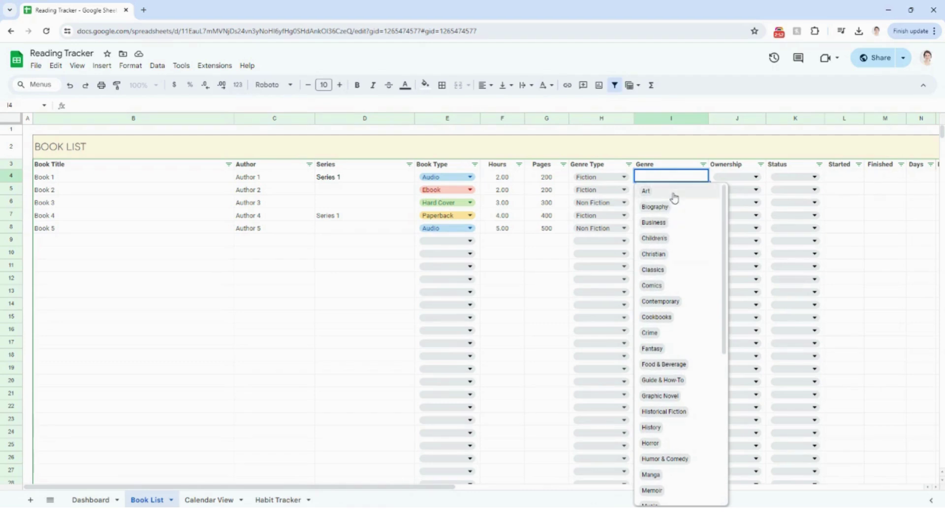
pyautogui.click(678, 192)
pyautogui.click(678, 192)
pyautogui.click(677, 217)
pyautogui.click(680, 204)
pyautogui.click(681, 203)
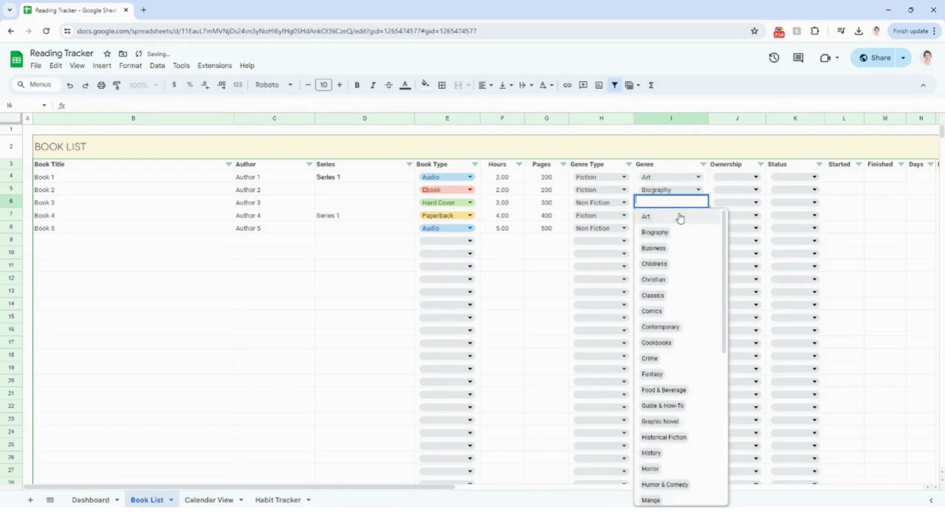
pyautogui.click(679, 252)
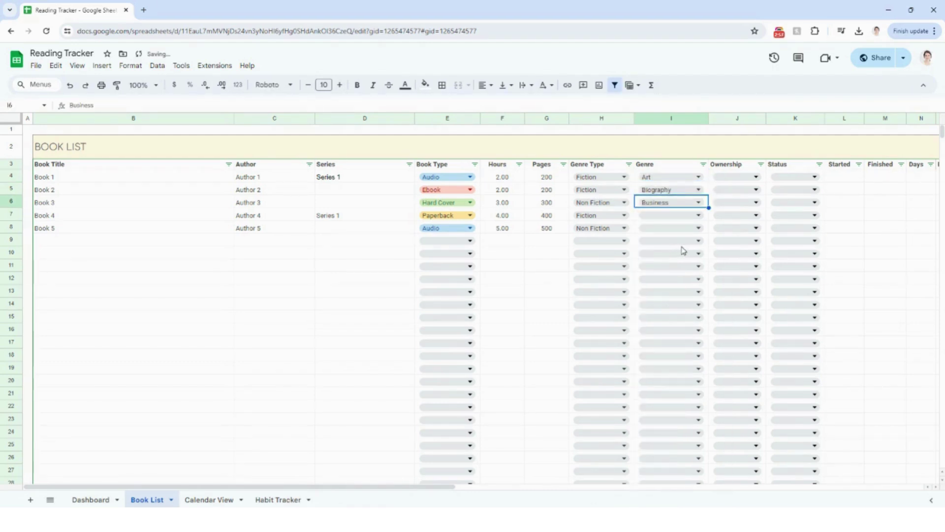
pyautogui.click(683, 222)
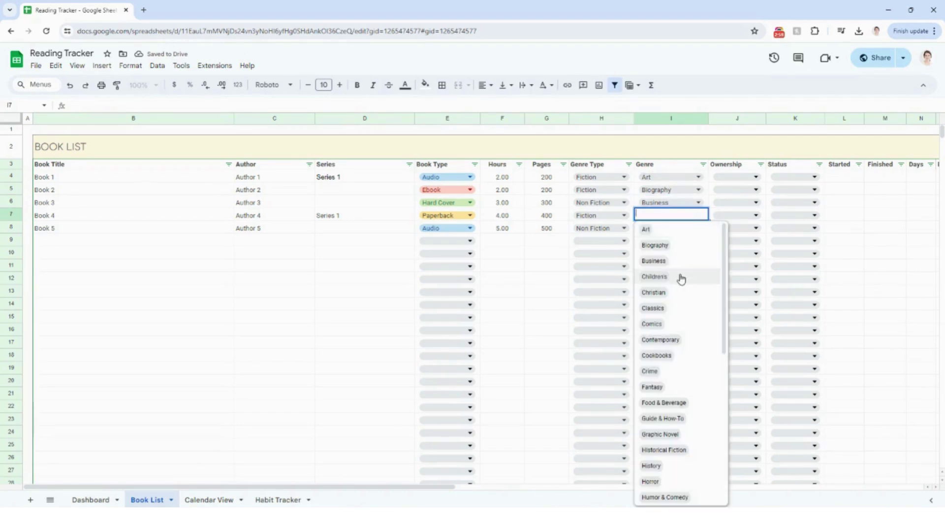
pyautogui.click(679, 292)
pyautogui.click(677, 228)
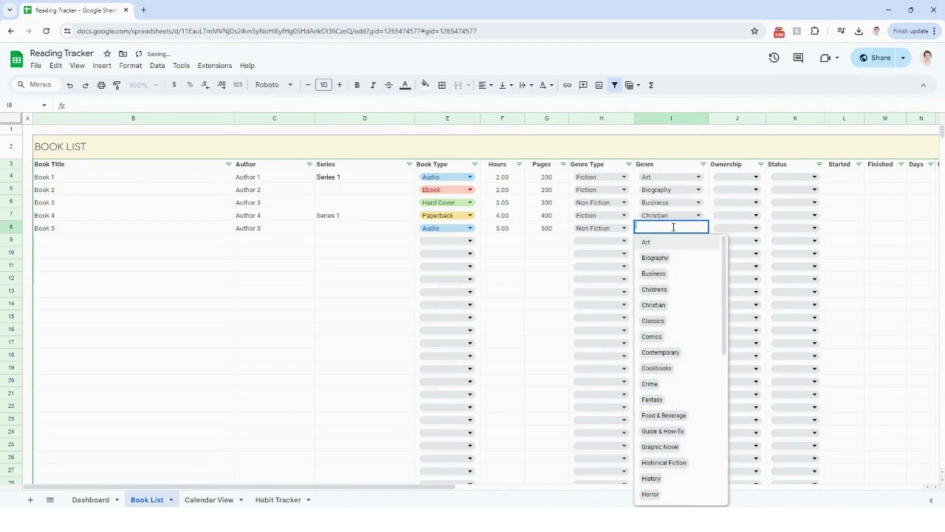
pyautogui.click(669, 273)
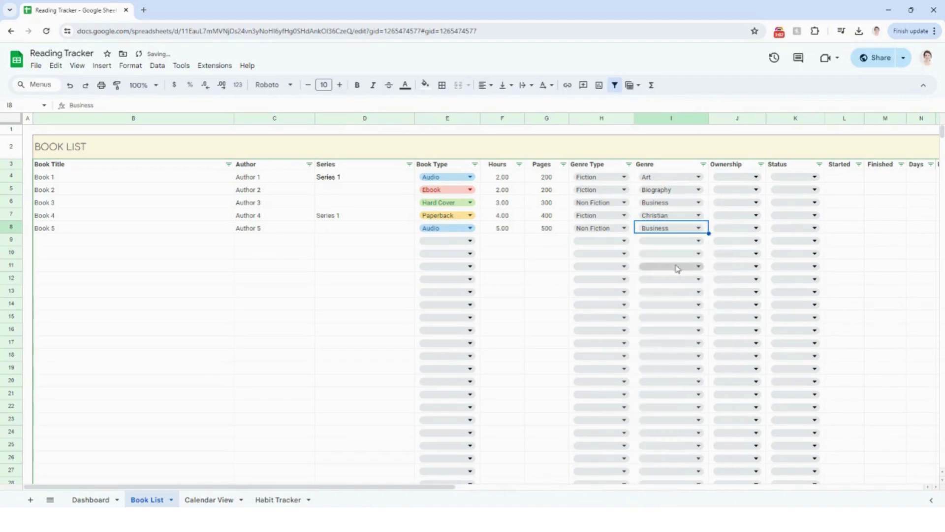
pyautogui.click(700, 180)
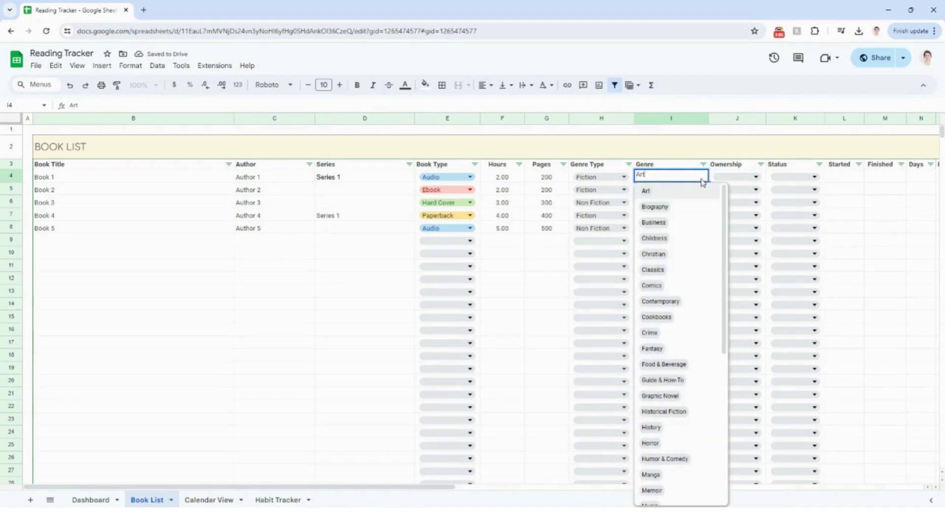
pyautogui.scroll(-5, 681, 268)
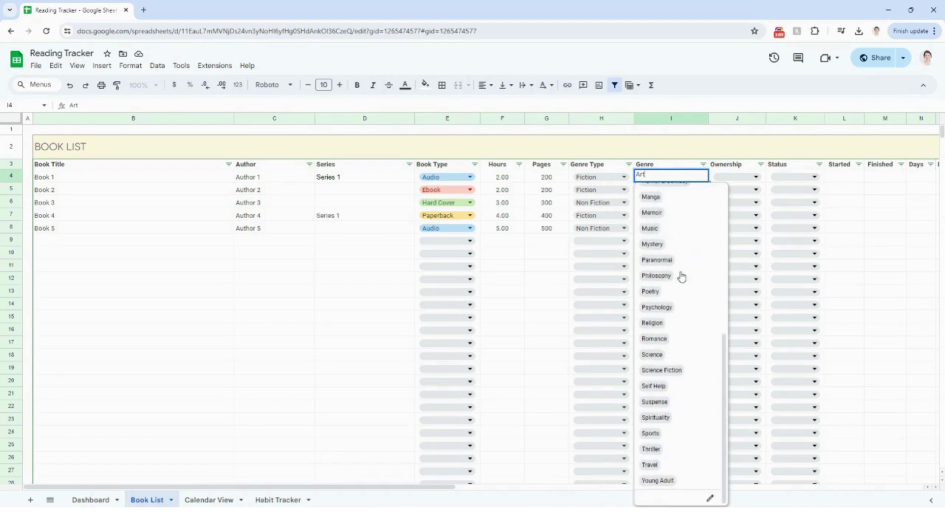
# - Add a 'Genre 15' option to the Genre dropdown rule and apply it to all Genre cells
pyautogui.click(711, 500)
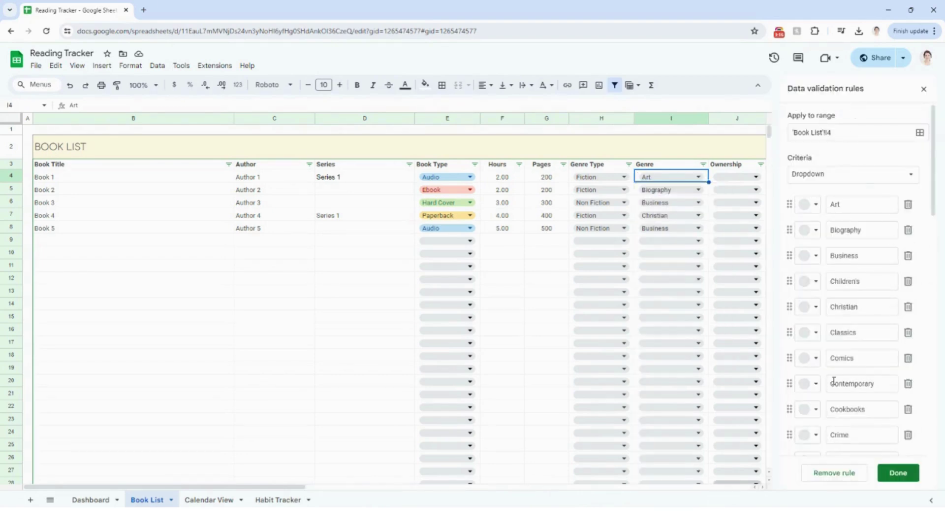
pyautogui.scroll(-14, 834, 381)
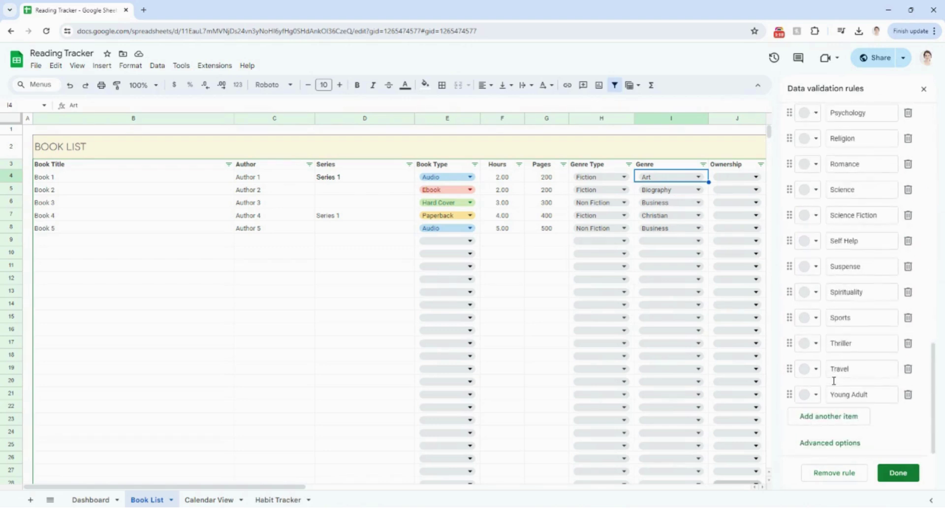
pyautogui.scroll(15, 837, 384)
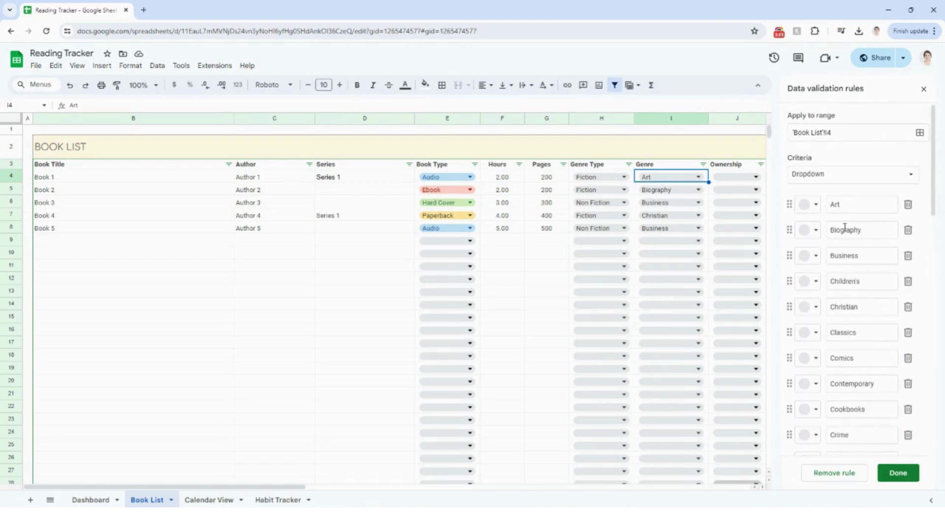
pyautogui.doubleClick(847, 281)
pyautogui.doubleClick(845, 306)
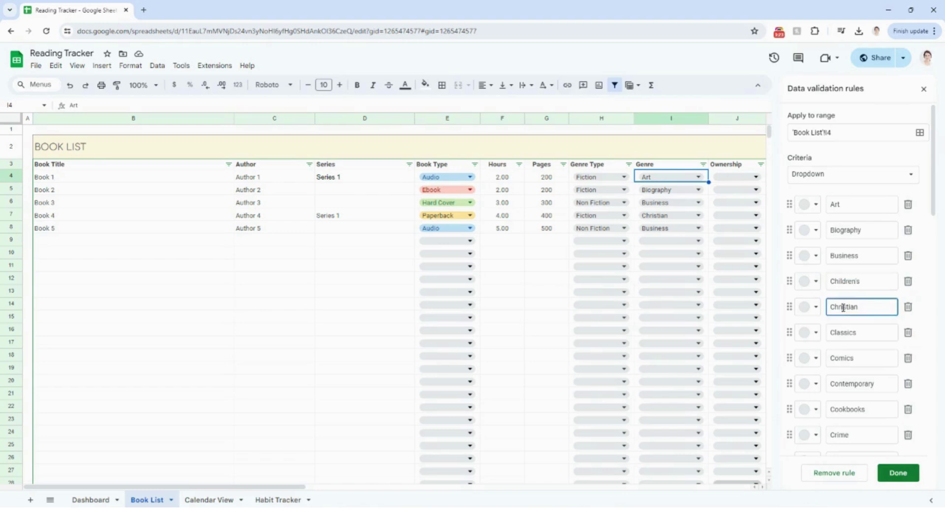
pyautogui.doubleClick(841, 335)
pyautogui.scroll(-14, 840, 336)
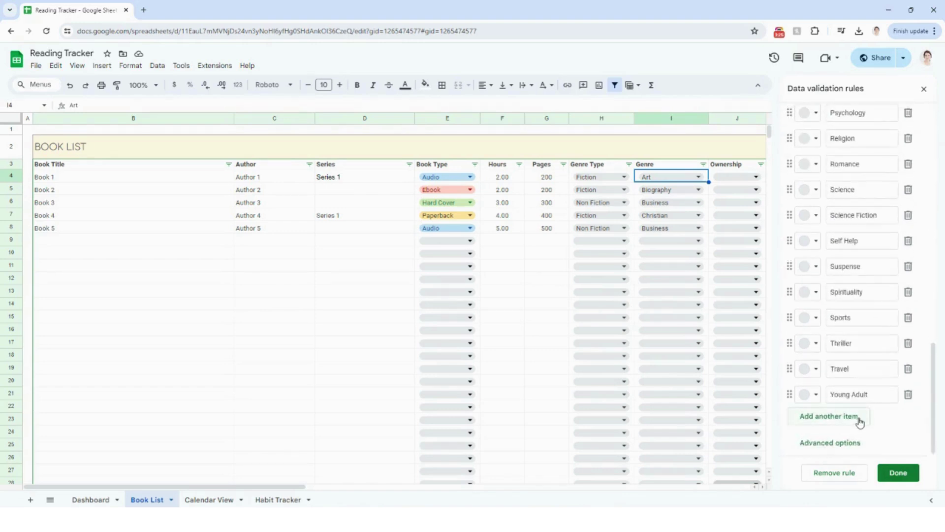
pyautogui.click(860, 418)
pyautogui.write('G')
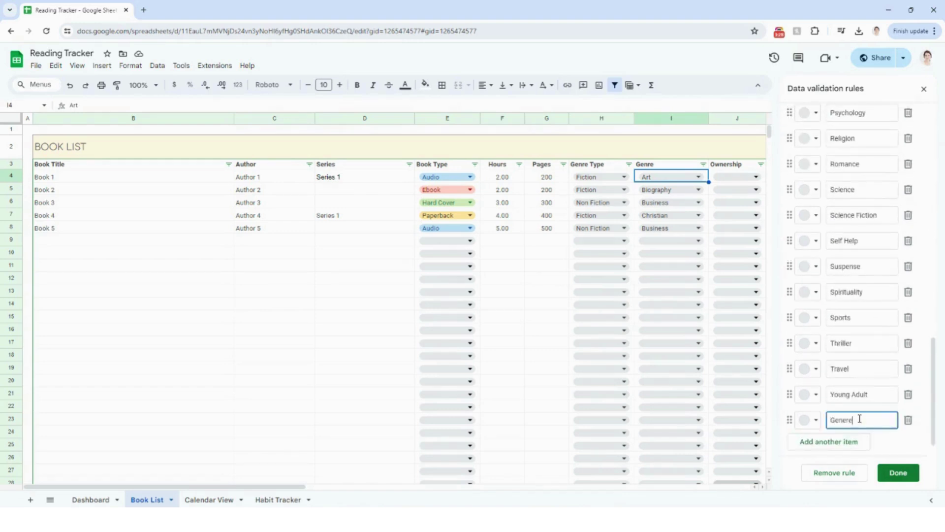
pyautogui.write('enre 15')
pyautogui.click(885, 451)
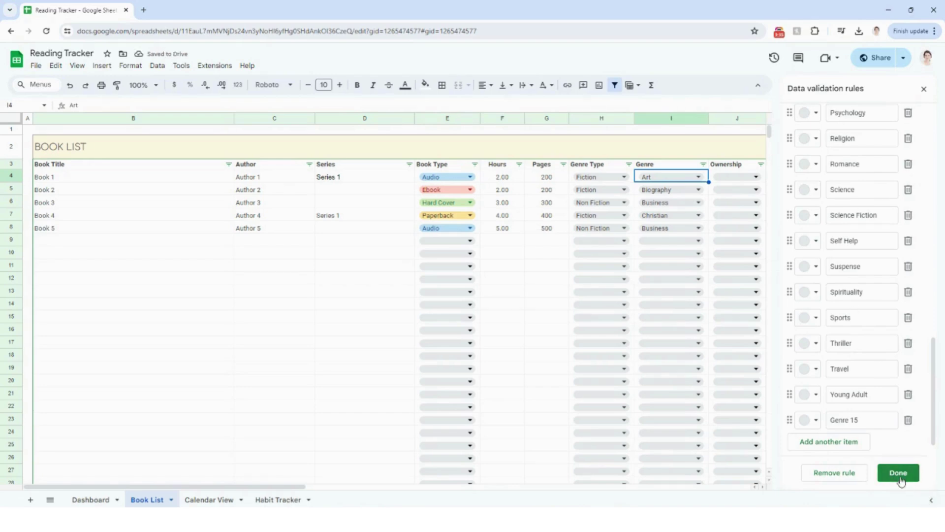
pyautogui.click(899, 474)
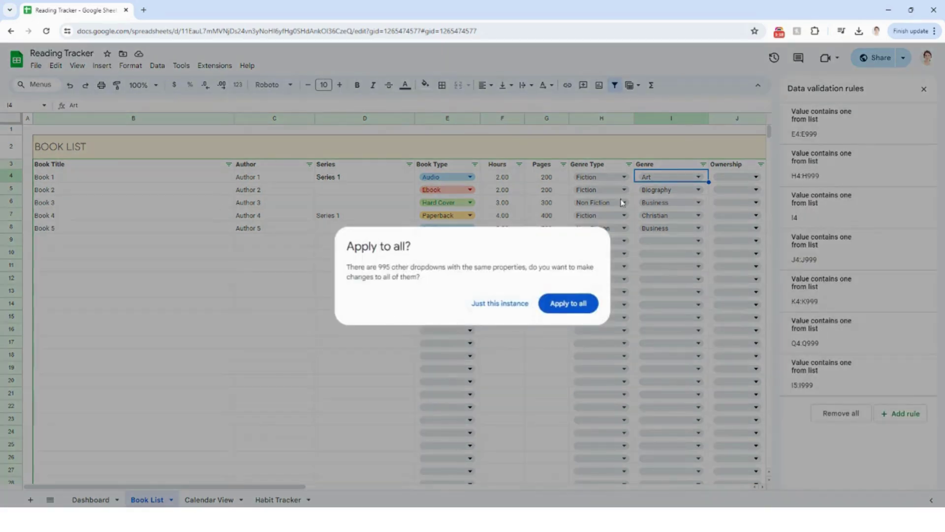
pyautogui.click(580, 313)
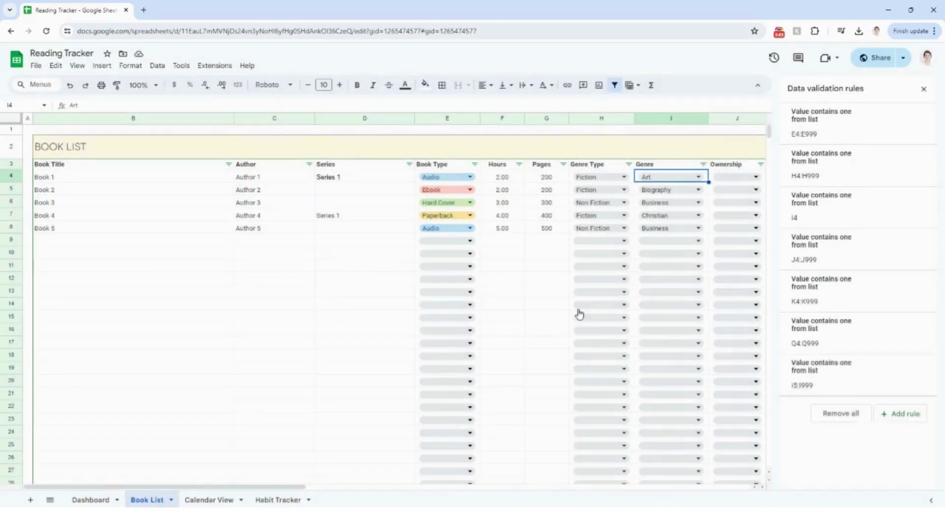
# - Choose Genre 15 for Book 1 and check Book 5's list offers it, leaving Business
pyautogui.click(924, 90)
pyautogui.click(699, 176)
pyautogui.scroll(-5, 690, 295)
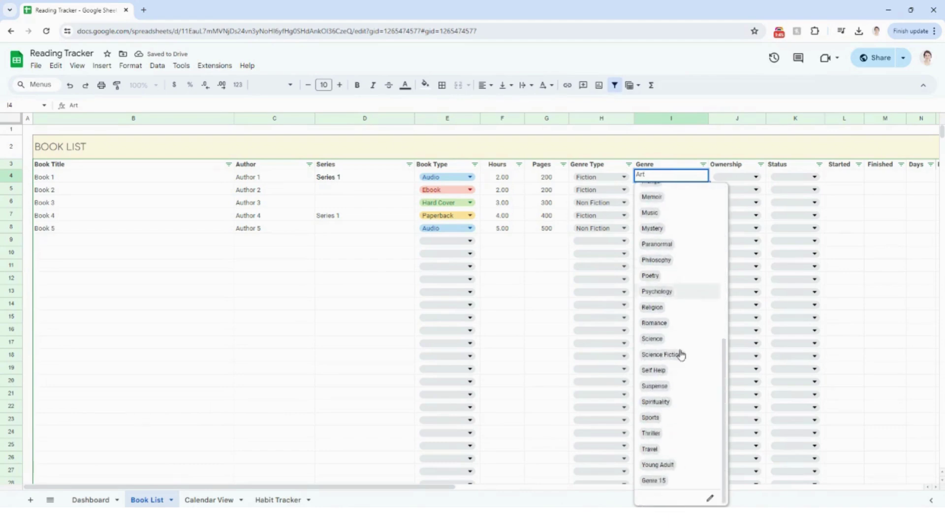
pyautogui.click(660, 480)
pyautogui.click(688, 227)
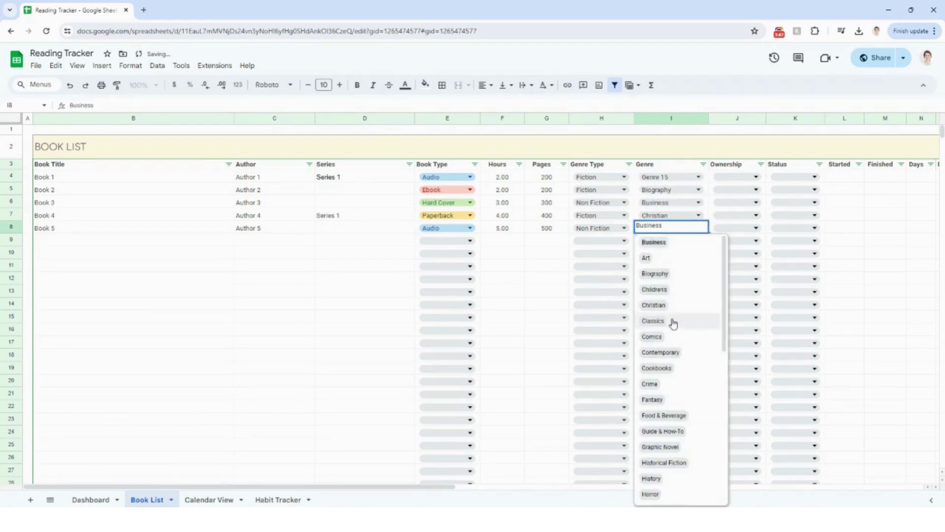
pyautogui.scroll(-5, 674, 323)
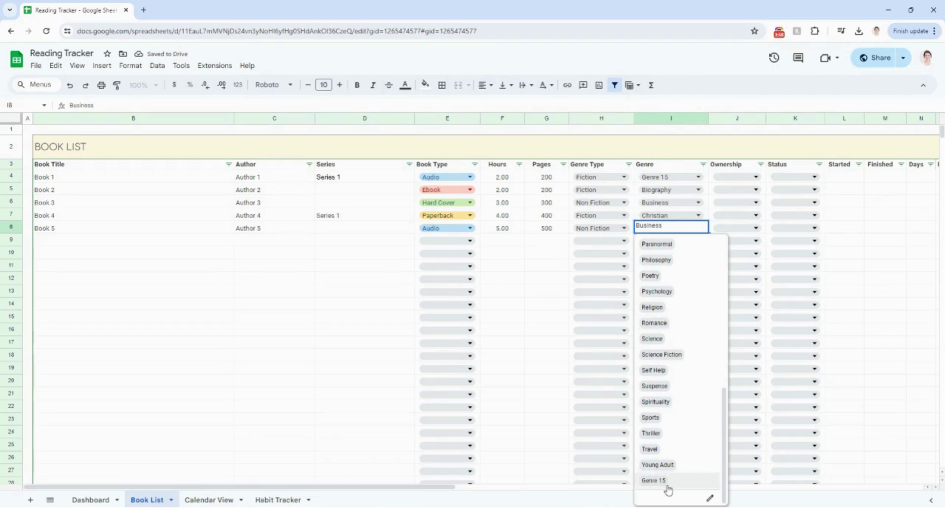
pyautogui.click(712, 204)
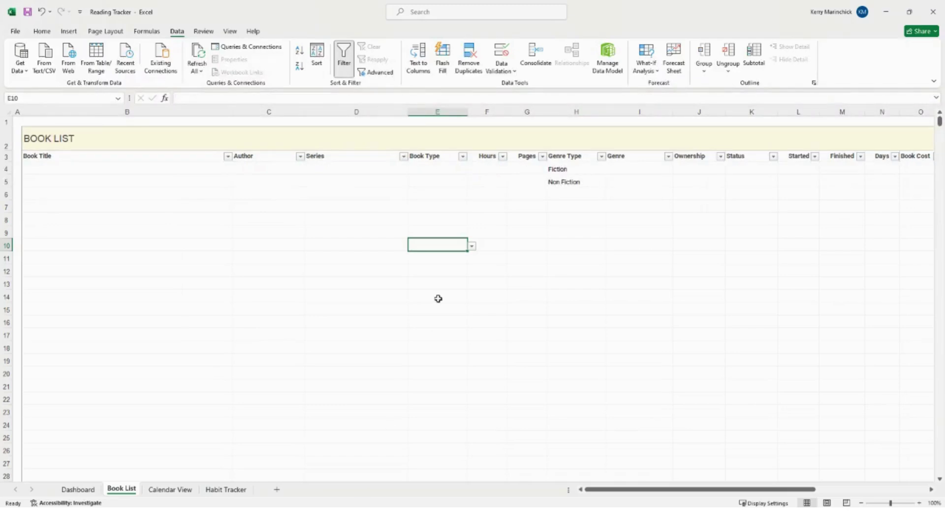
# - In Excel, view cell I4's genre dropdown choices and dismiss the list without choosing
pyautogui.moveTo(598, 488); pyautogui.dragTo(633, 489)
pyautogui.click(321, 168)
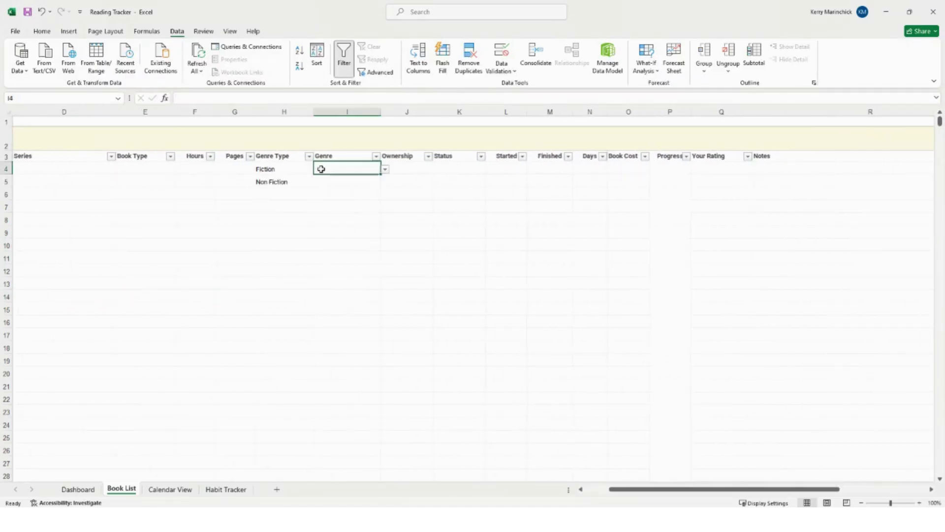
pyautogui.click(385, 169)
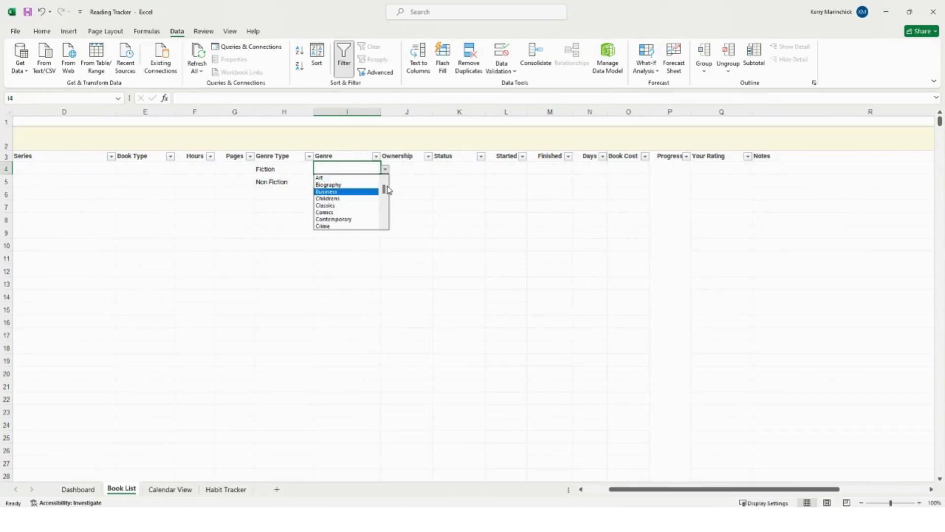
pyautogui.moveTo(384, 189); pyautogui.dragTo(359, 445)
pyautogui.press('Escape')
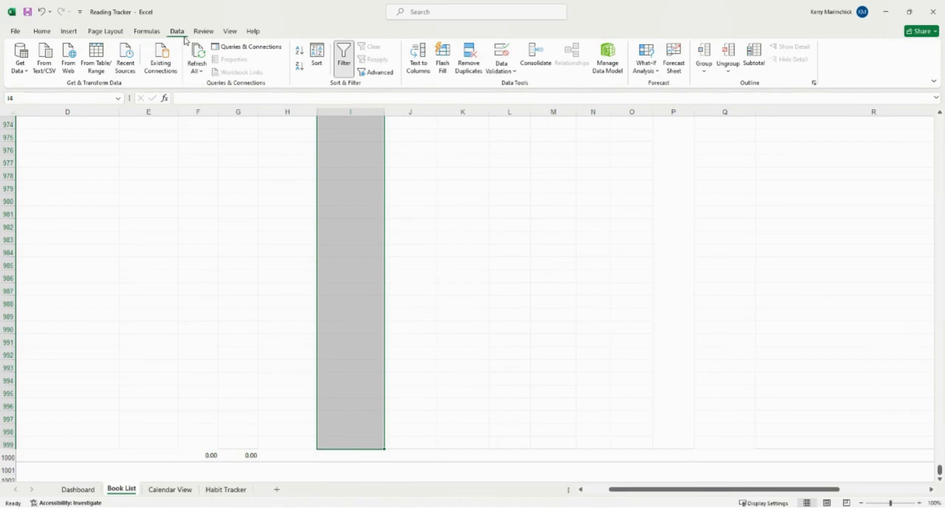
# - Review the Data Validation list source for the Genre cells and confirm it with OK
pyautogui.click(501, 54)
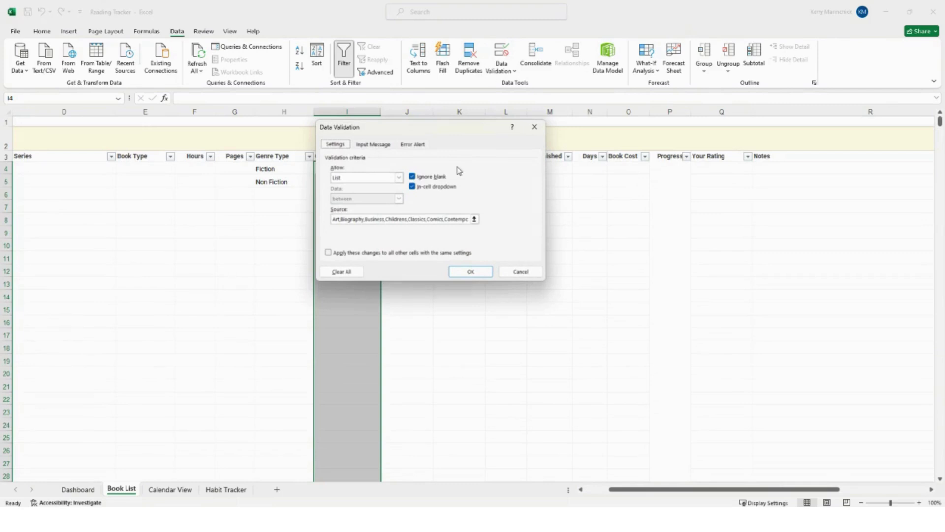
pyautogui.click(387, 219)
pyautogui.moveTo(442, 221); pyautogui.dragTo(472, 227)
pyautogui.click(466, 219)
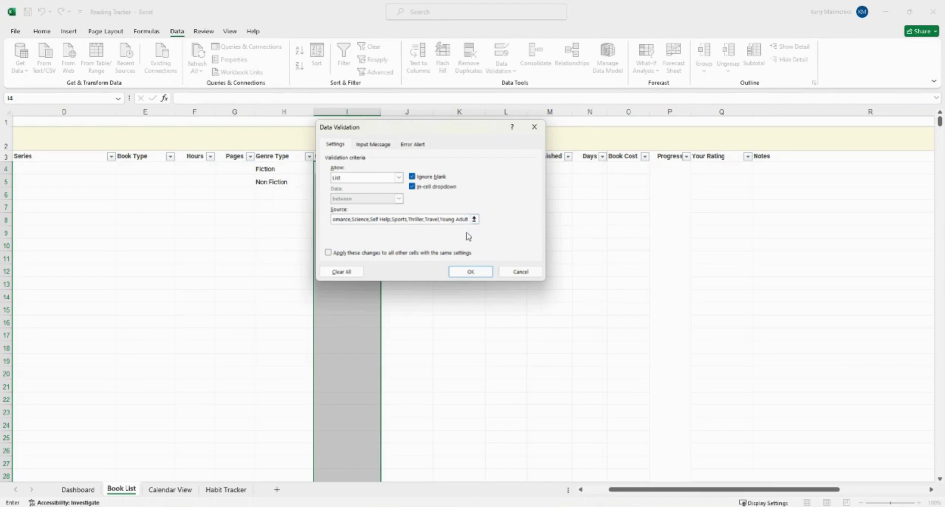
pyautogui.doubleClick(430, 221)
pyautogui.click(487, 271)
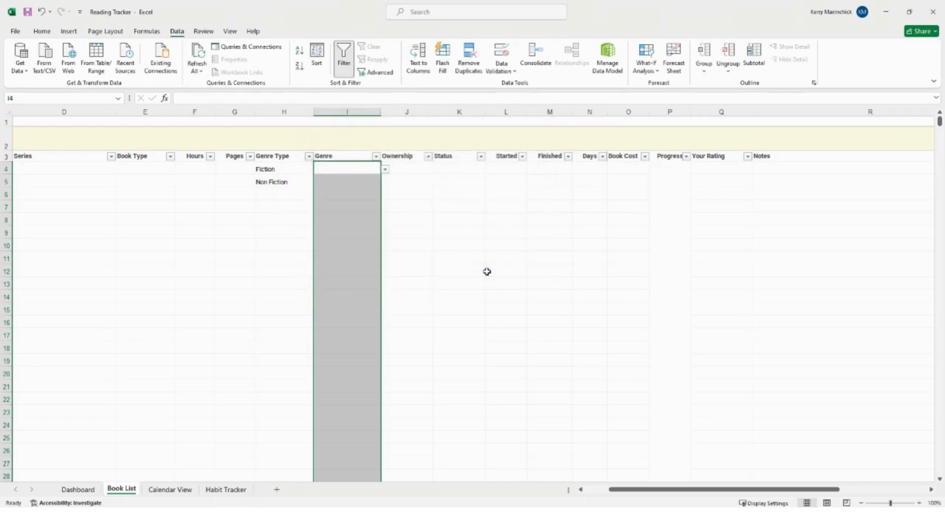
# - Check cell I5's new genre dropdown, then switch back to the Google Sheets tracker
pyautogui.click(365, 180)
pyautogui.click(385, 182)
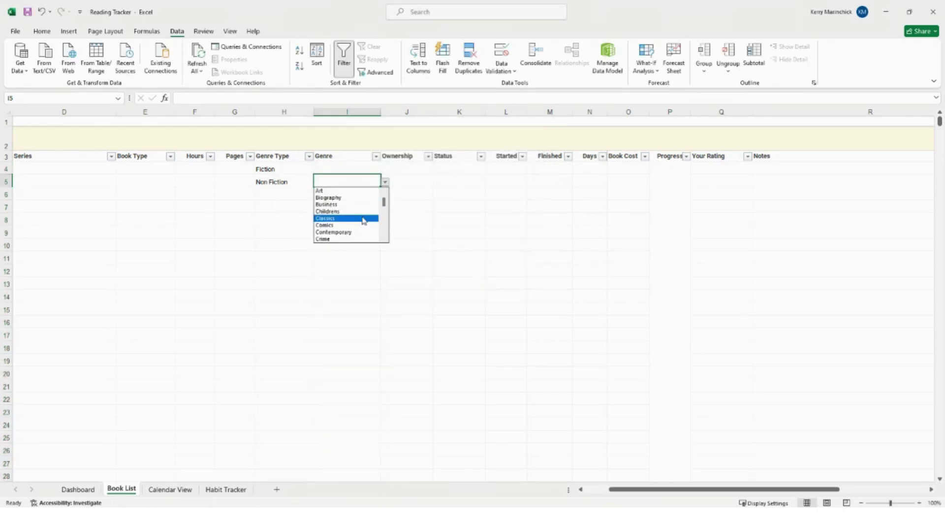
pyautogui.moveTo(389, 207); pyautogui.dragTo(388, 244)
pyautogui.press('Escape')
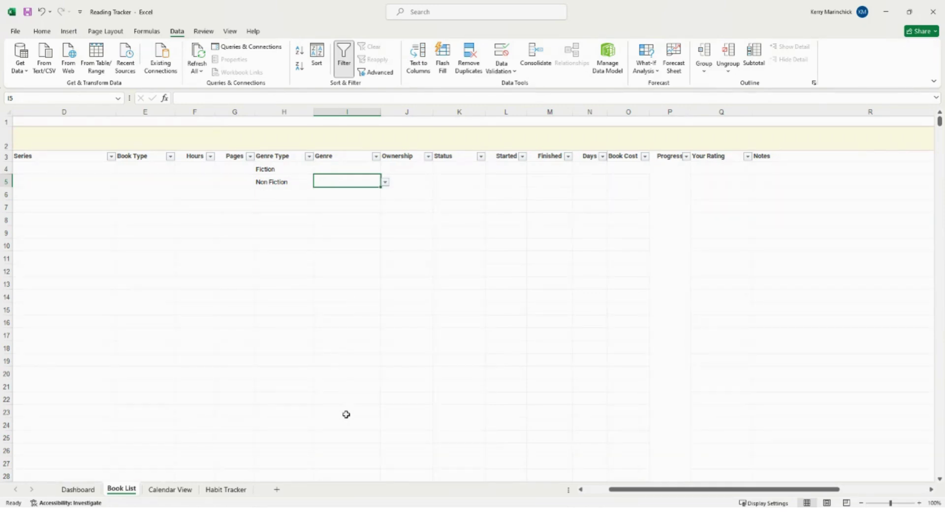
pyautogui.click(886, 11)
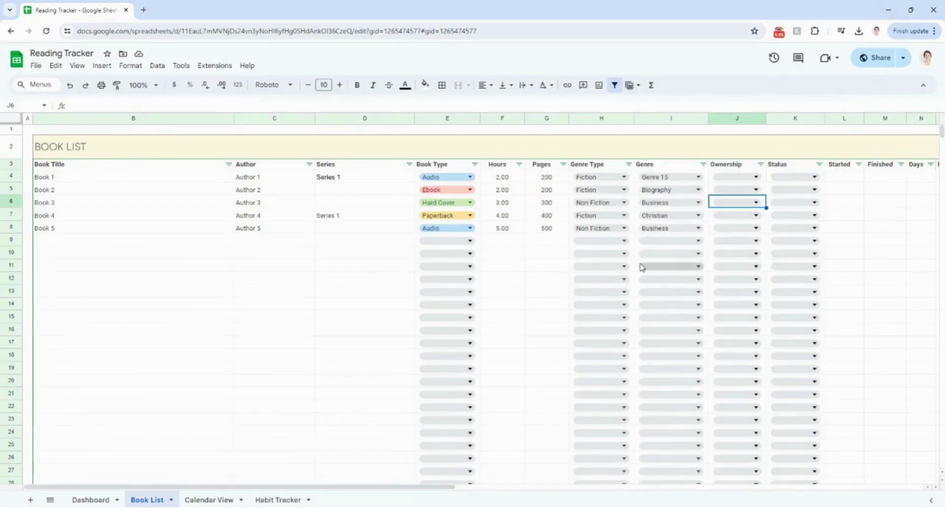
# - Set ownership to Owned, Borrowed, Wish List, Owned and Owned for Books 1–5
pyautogui.moveTo(462, 486); pyautogui.dragTo(685, 484)
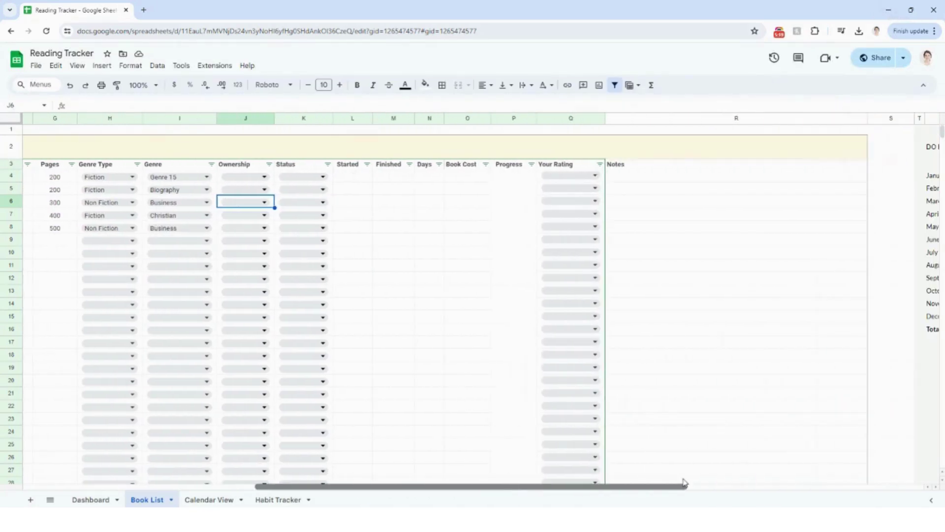
pyautogui.click(269, 181)
pyautogui.click(256, 196)
pyautogui.click(256, 194)
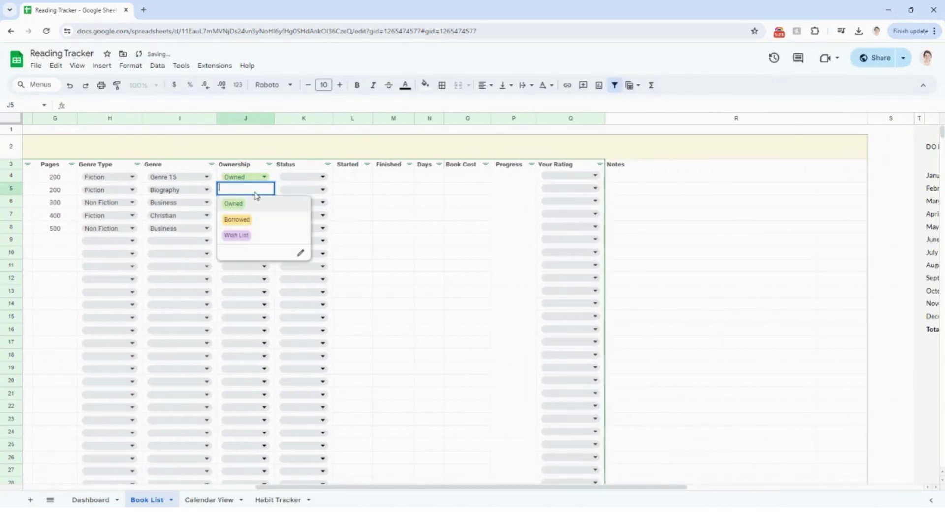
pyautogui.click(249, 219)
pyautogui.click(249, 202)
pyautogui.click(238, 248)
pyautogui.click(251, 216)
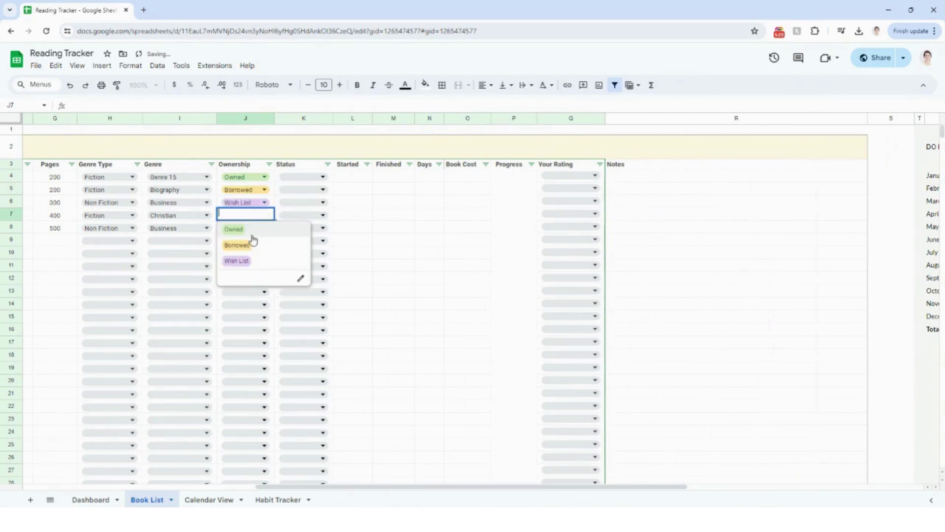
pyautogui.click(246, 229)
pyautogui.click(251, 228)
pyautogui.click(244, 242)
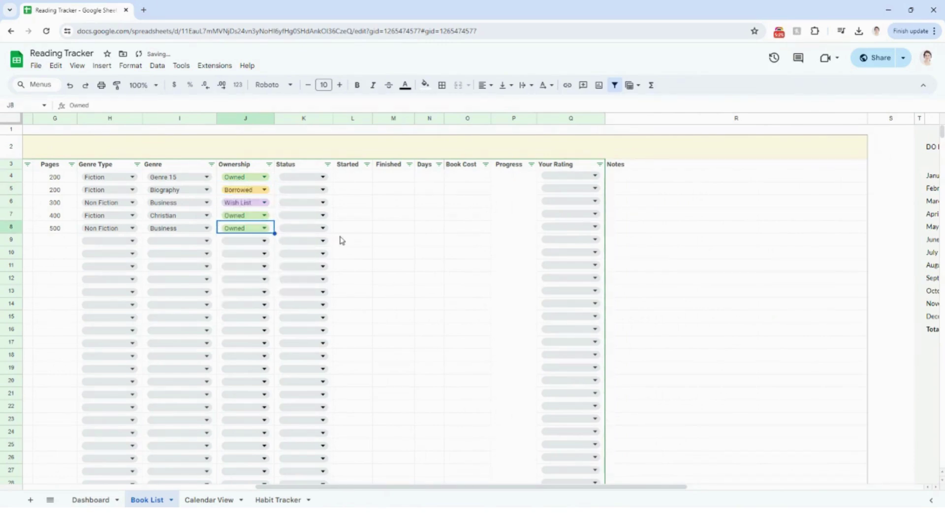
# - Set statuses to Reading, Reading, Not Started, Next In Line and Completed
pyautogui.click(319, 178)
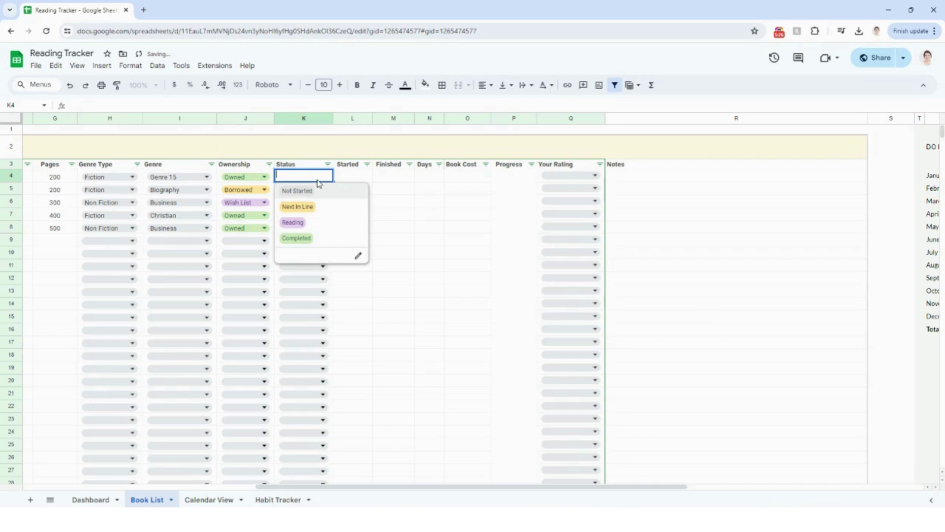
pyautogui.click(320, 222)
pyautogui.click(315, 191)
pyautogui.click(303, 234)
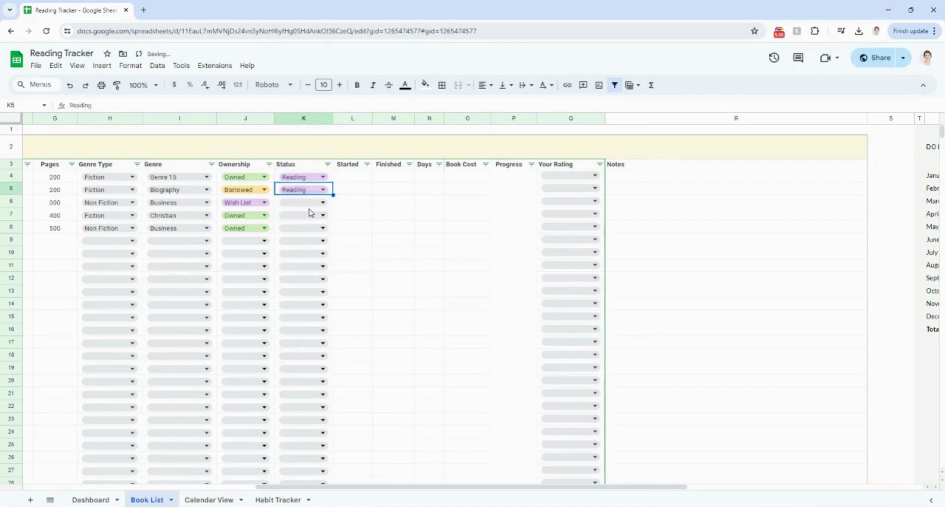
pyautogui.click(310, 206)
pyautogui.click(310, 219)
pyautogui.click(310, 217)
pyautogui.click(308, 244)
pyautogui.click(303, 228)
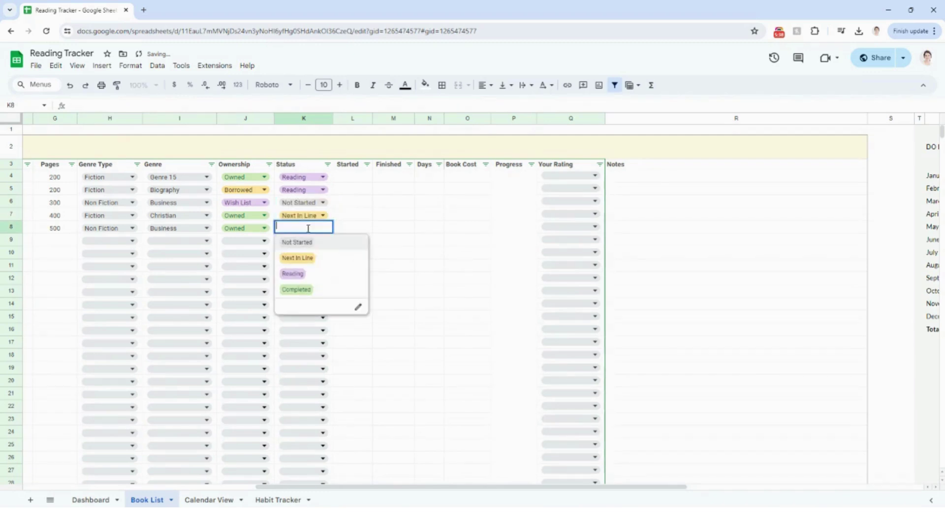
pyautogui.click(310, 289)
pyautogui.click(349, 179)
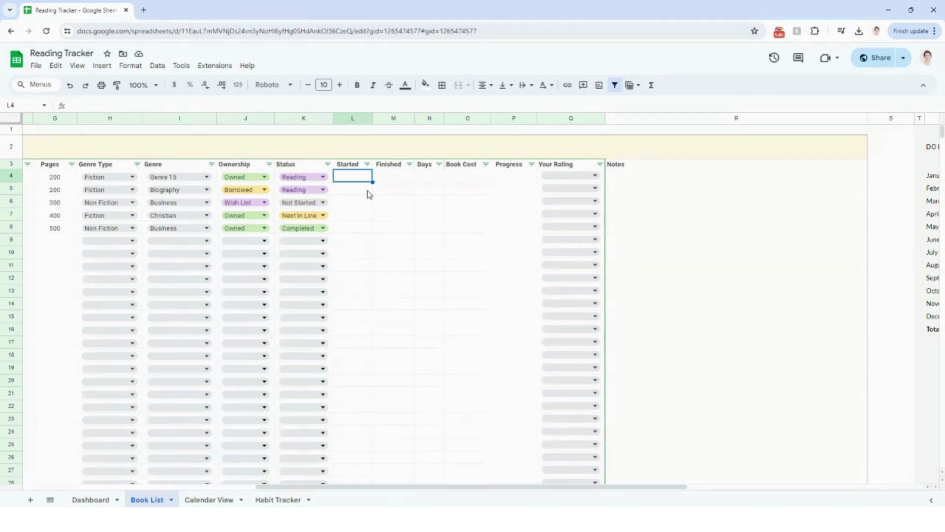
# - Enter start dates 6/1/24 for book 1 and 7/1/24 for book 2
pyautogui.write('6/1/24')
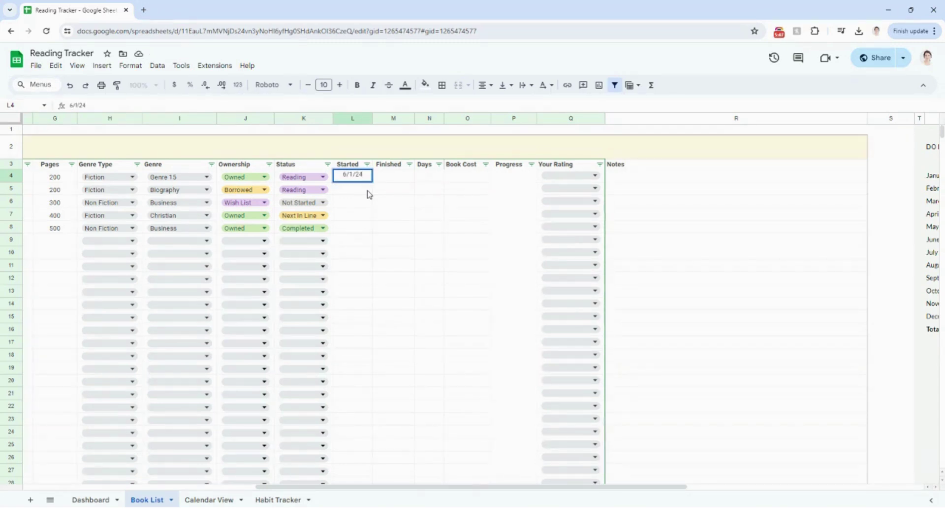
pyautogui.press('Return')
pyautogui.click(392, 180)
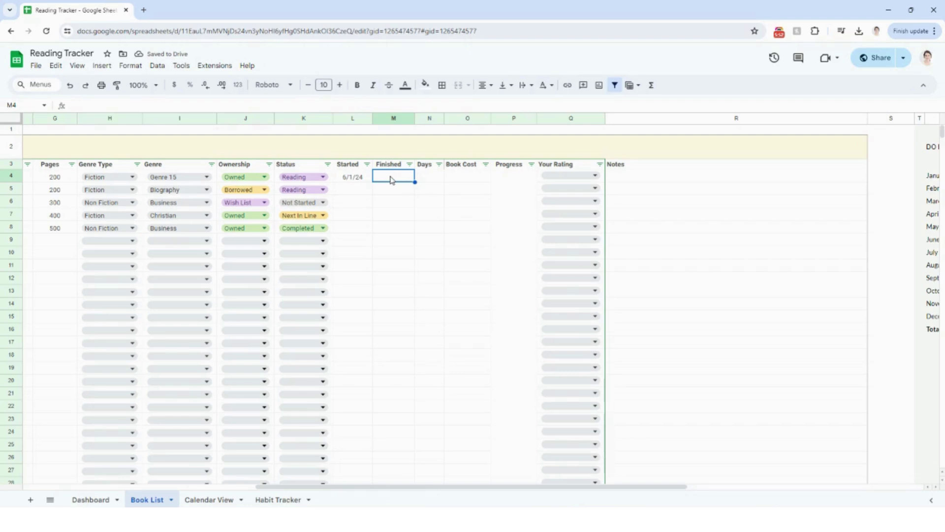
pyautogui.click(359, 189)
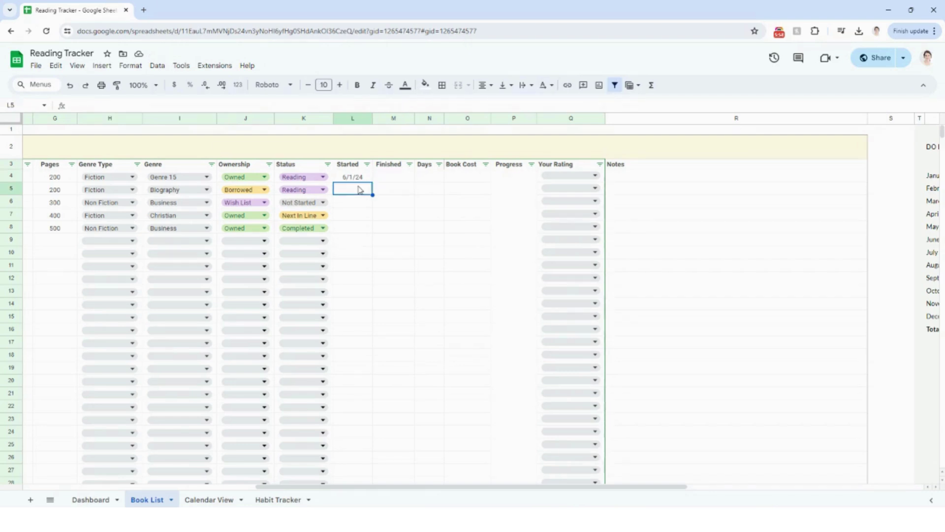
pyautogui.write('7/1/24')
pyautogui.press('Return')
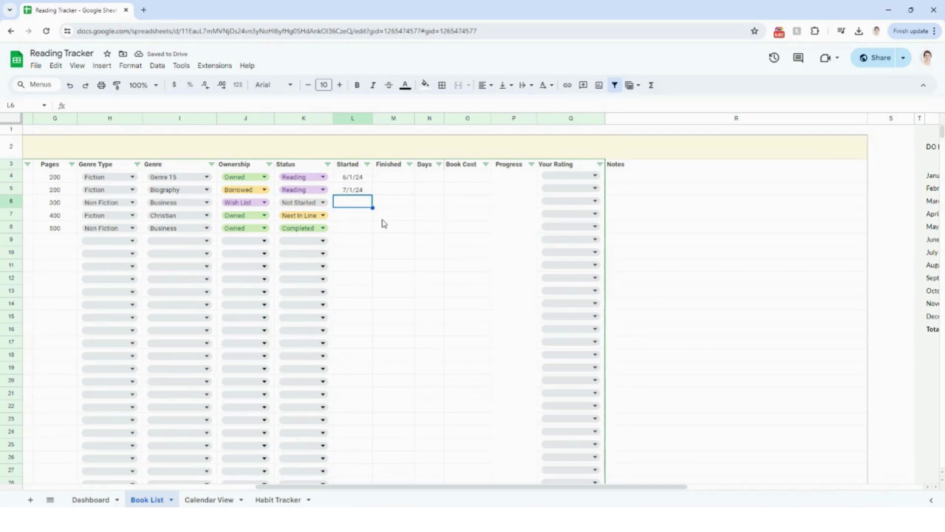
# - Give book 5 a start date of 5/1/24 and a finish date of 5/3/24
pyautogui.click(361, 230)
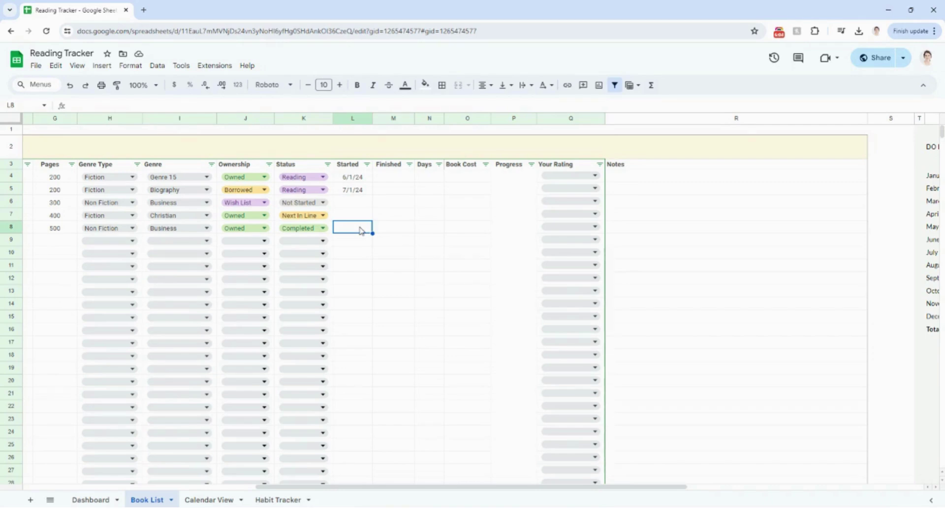
pyautogui.write('5/1/2')
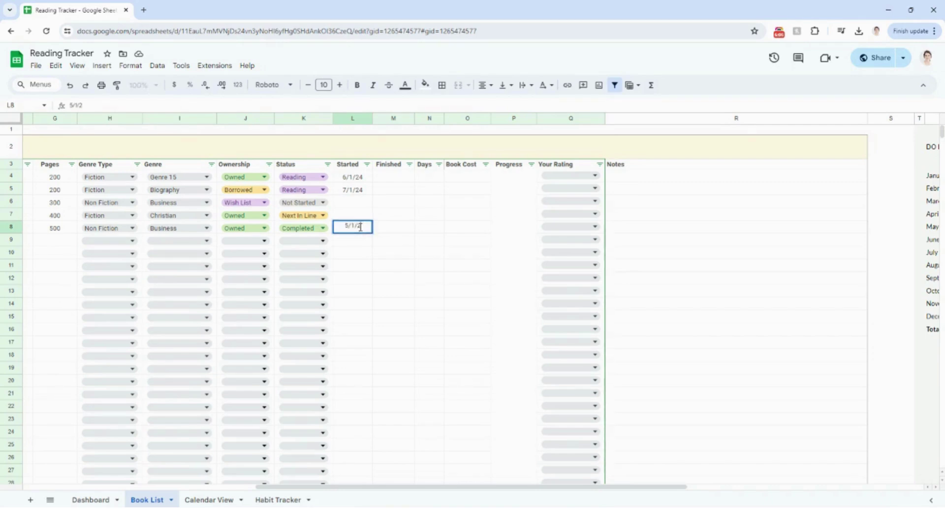
pyautogui.write('4')
pyautogui.press('Tab')
pyautogui.write('5/24')
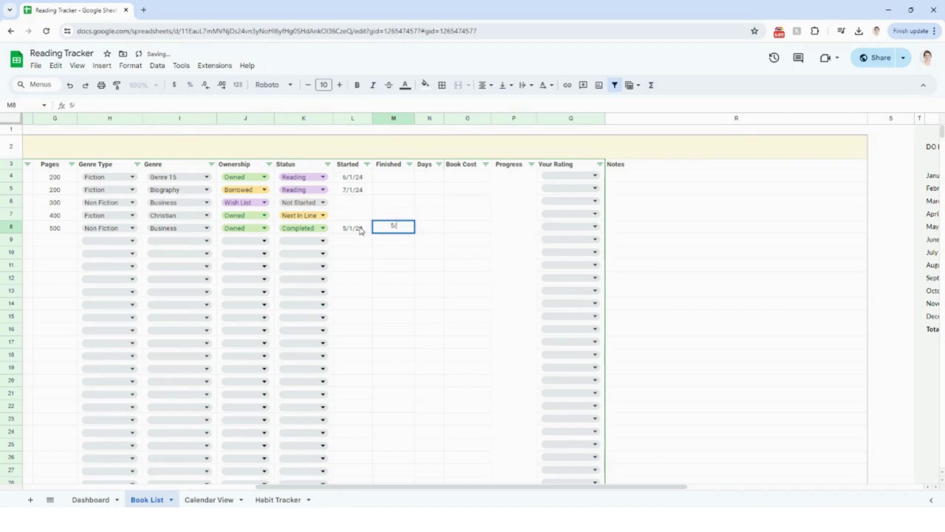
pyautogui.press('BackSpace')
pyautogui.press('BackSpace')
pyautogui.write('3/24')
pyautogui.press('Tab')
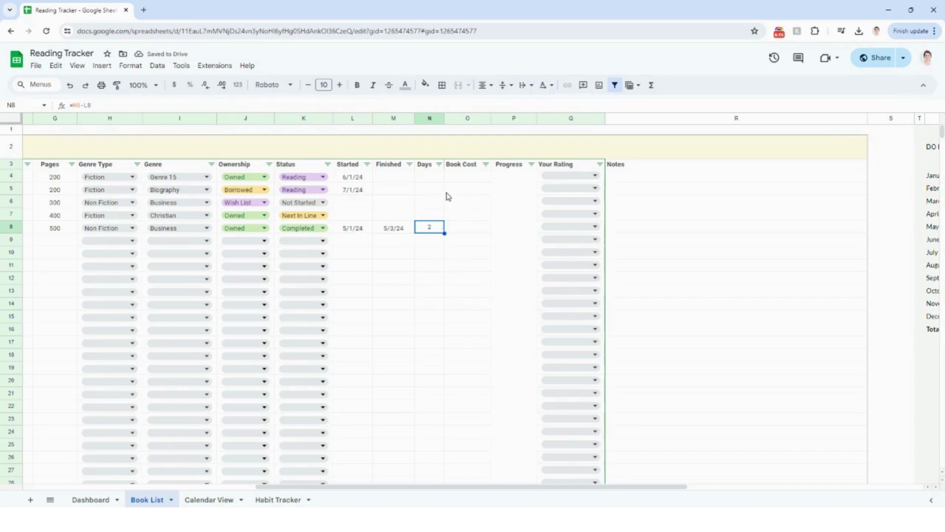
# - Enter book costs of 10, 15, 20 and 20 in the Book Cost column
pyautogui.click(451, 185)
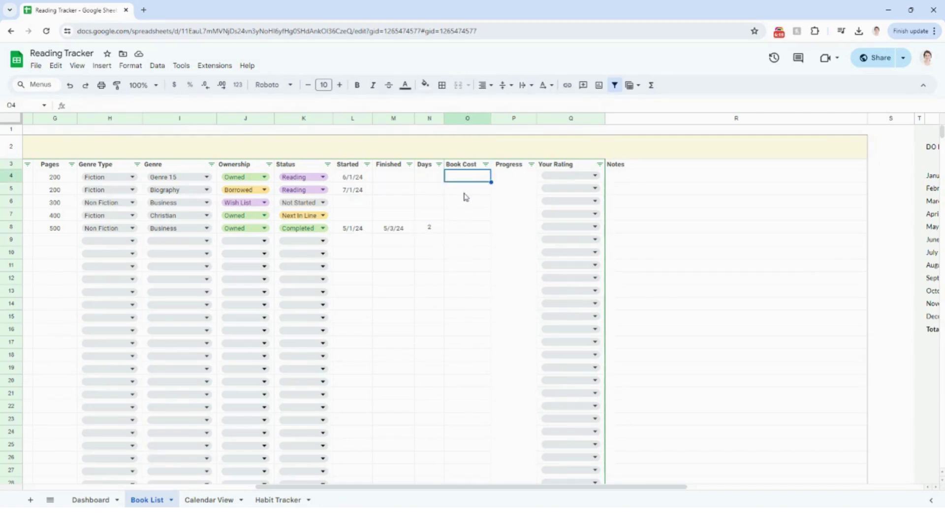
pyautogui.write('10')
pyautogui.press('Return')
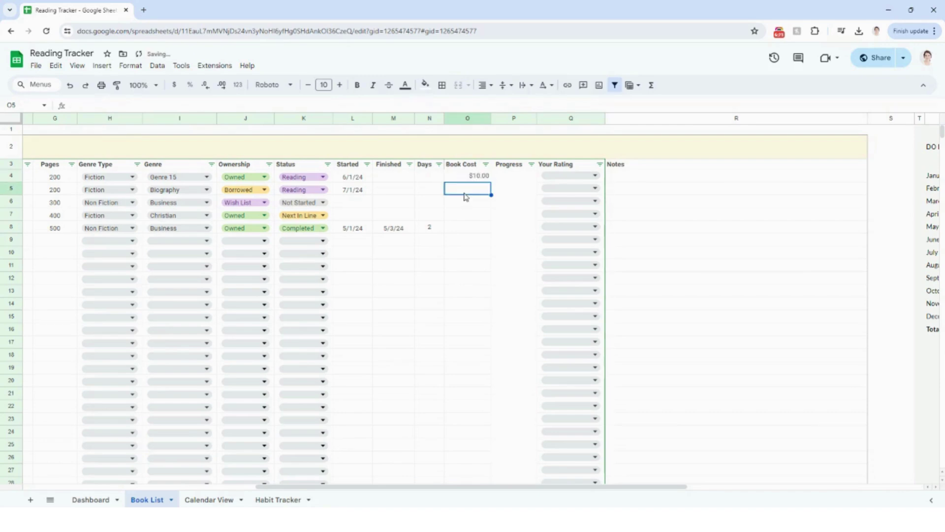
pyautogui.press('Down')
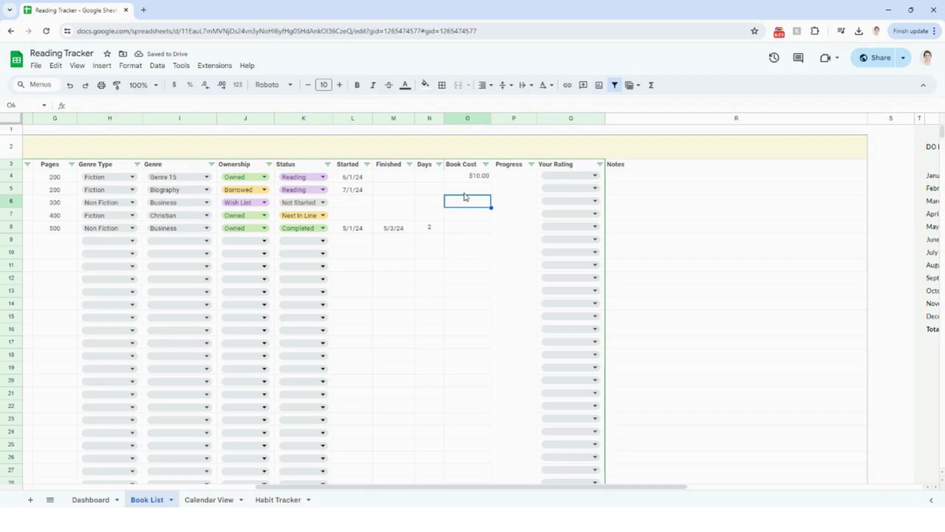
pyautogui.write('15')
pyautogui.press('Return')
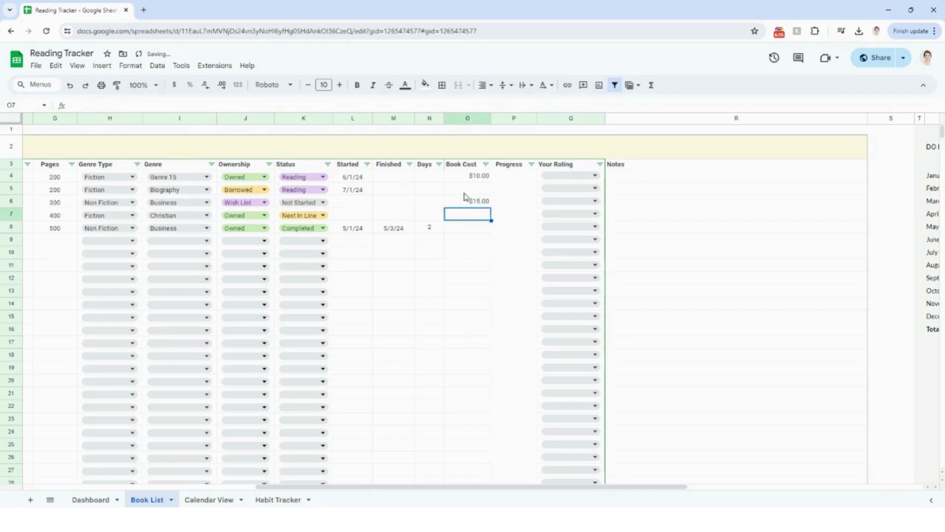
pyautogui.write('20')
pyautogui.press('Return')
pyautogui.write('20')
pyautogui.click(486, 203)
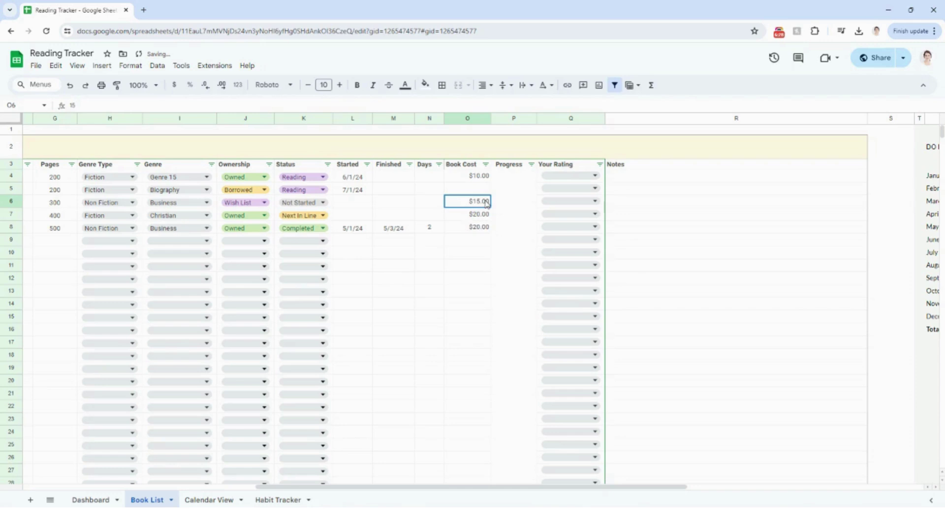
# - Enter progress of 20% and 80% for books 1 and 2, and 100% for book 5
pyautogui.click(503, 177)
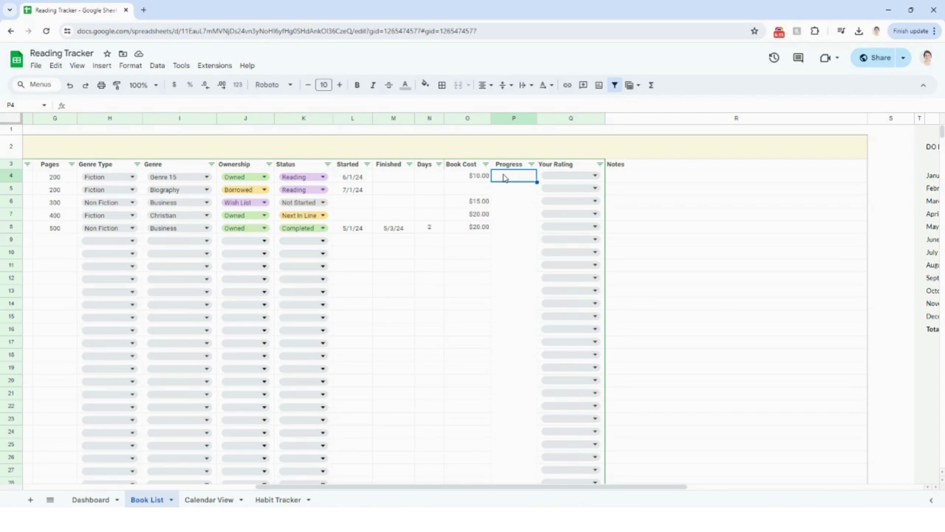
pyautogui.write('20')
pyautogui.press('Return')
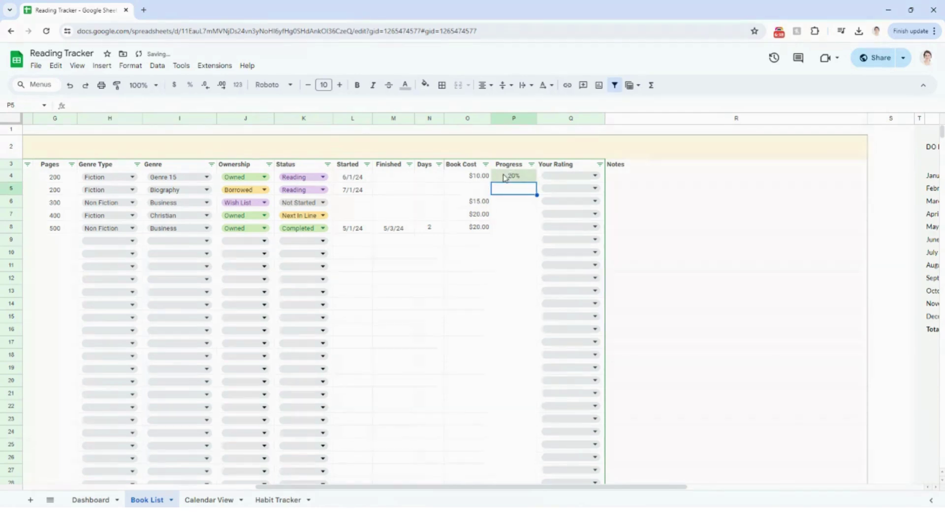
pyautogui.write('80')
pyautogui.press('Return')
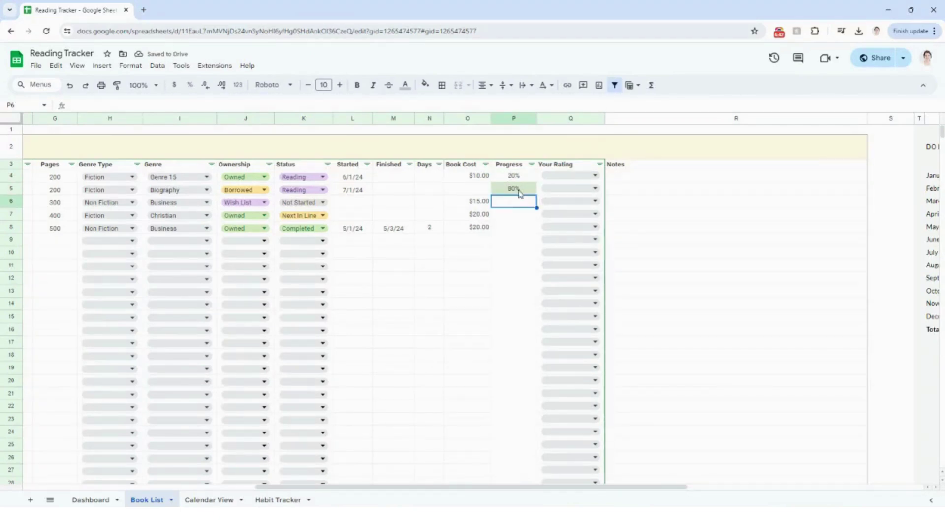
pyautogui.click(517, 225)
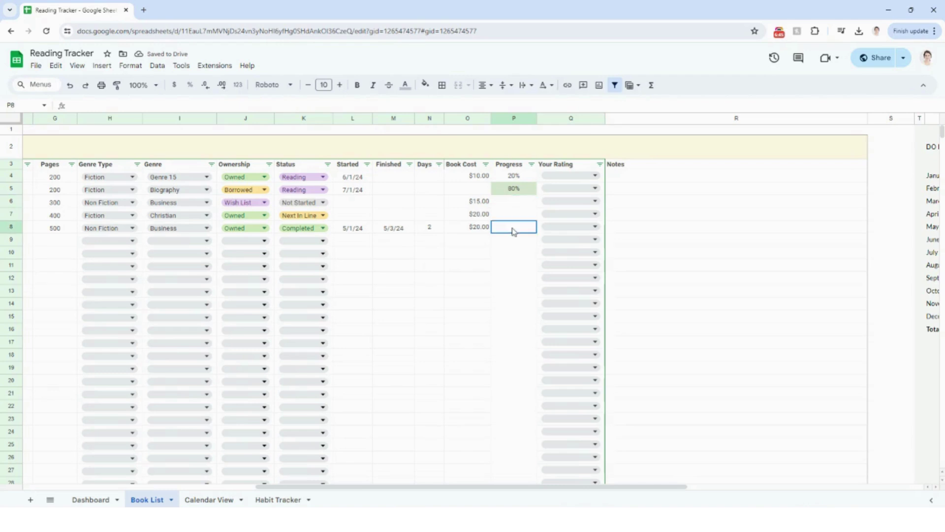
pyautogui.write('100')
pyautogui.press('Return')
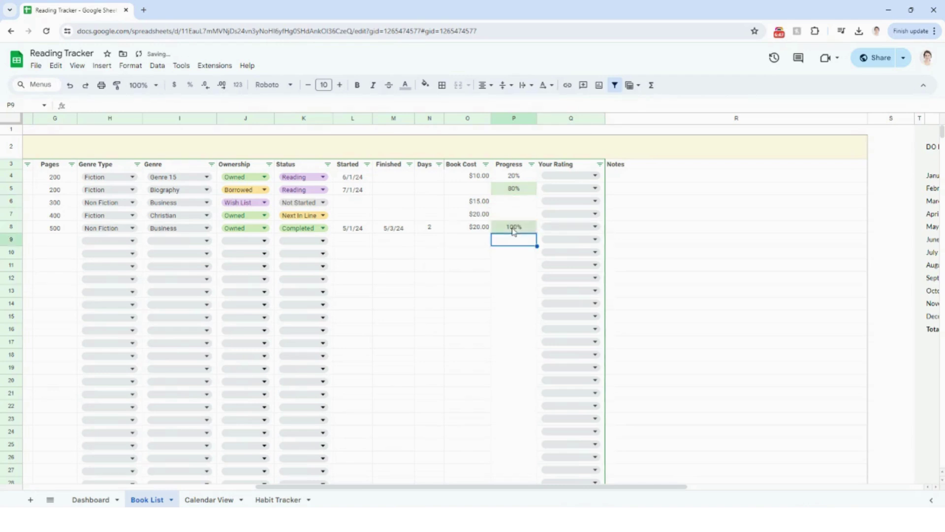
# - Rate book 1 five stars and book 2 four stars from the rating dropdowns
pyautogui.click(570, 177)
pyautogui.click(572, 253)
pyautogui.click(571, 189)
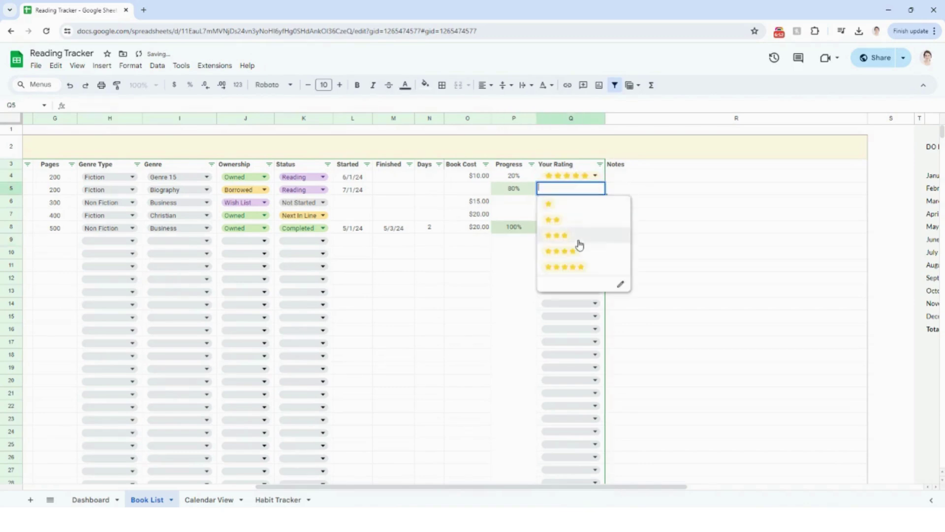
pyautogui.click(571, 251)
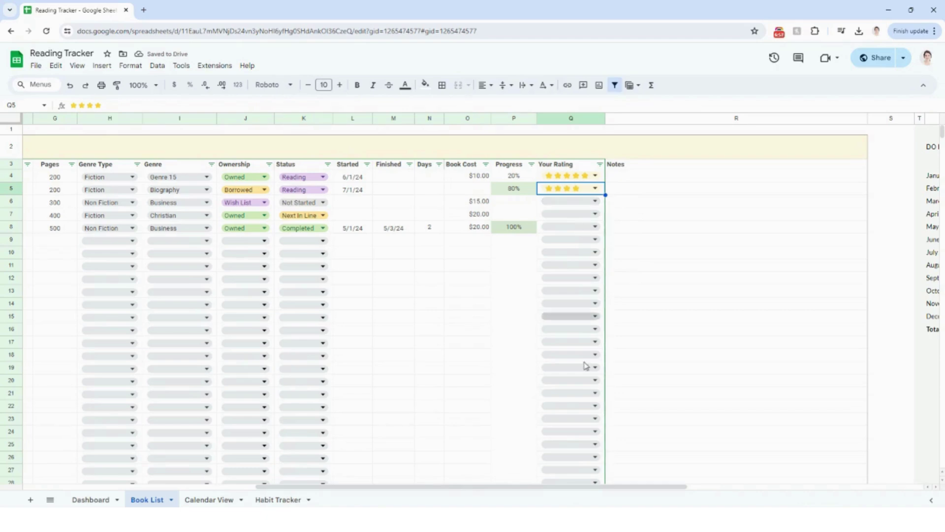
# - Widen the Notes column by dragging its right header border
pyautogui.moveTo(570, 487); pyautogui.dragTo(308, 489)
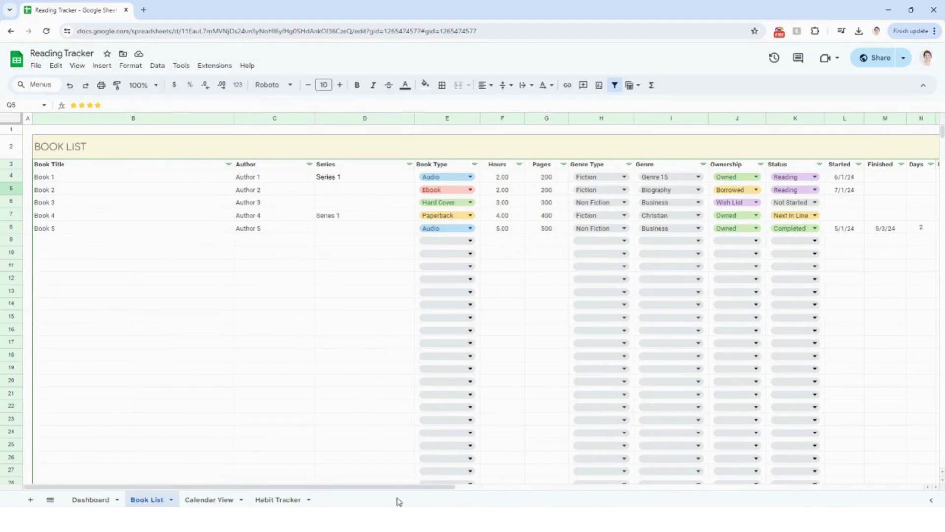
pyautogui.moveTo(394, 488); pyautogui.dragTo(664, 487)
pyautogui.click(560, 180)
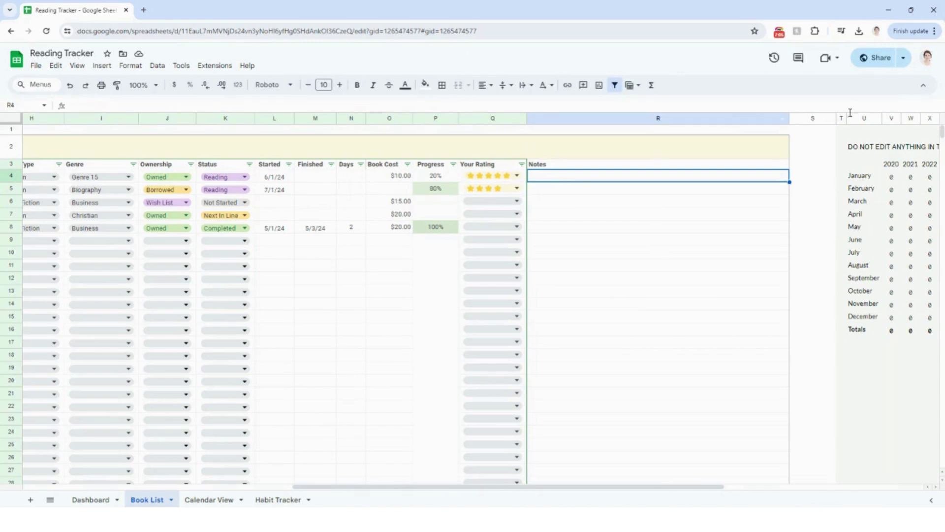
pyautogui.moveTo(789, 118); pyautogui.dragTo(924, 120)
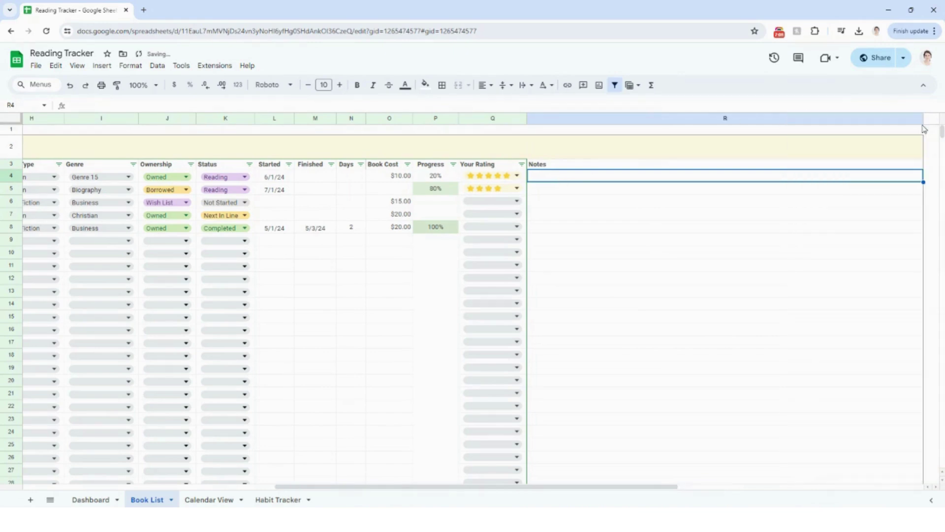
pyautogui.click(531, 230)
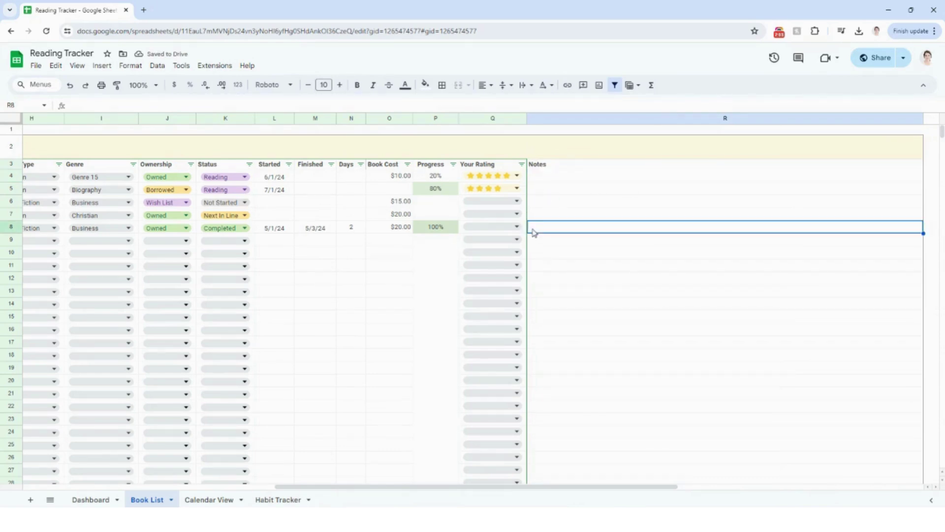
pyautogui.click(542, 242)
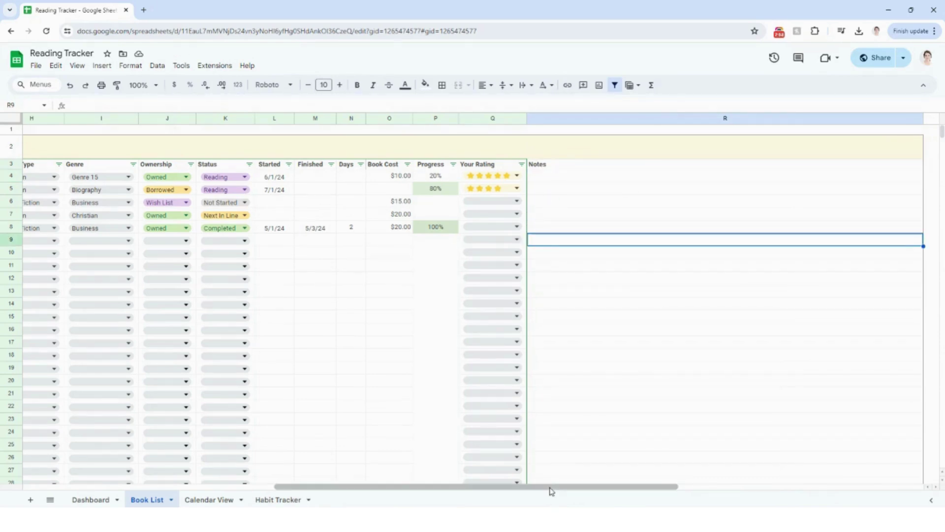